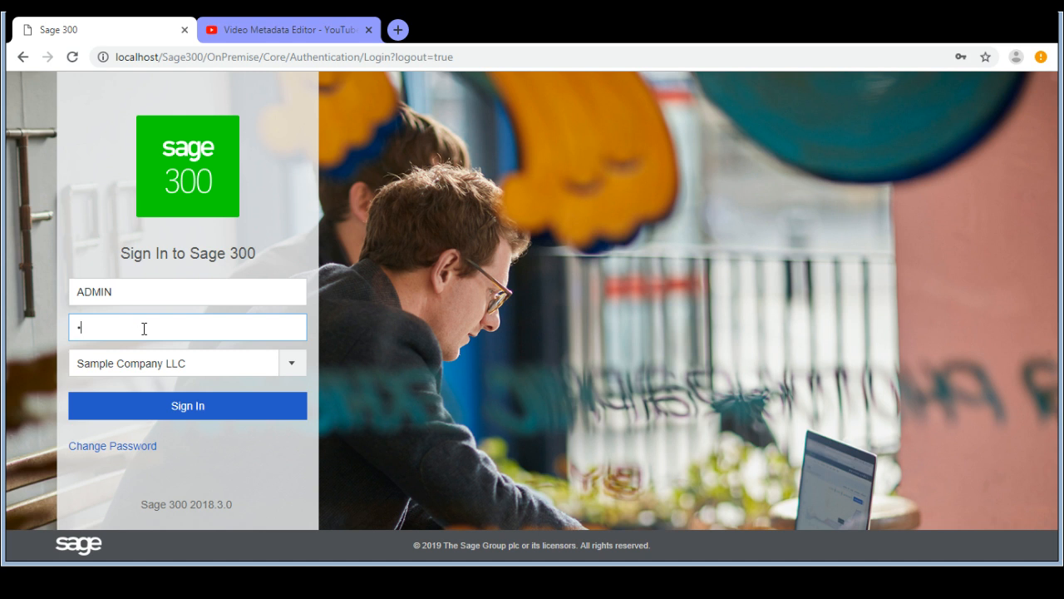
Enter the account password and sign in to Sample Company LLC as ADMIN
text(N)
click(187, 413)
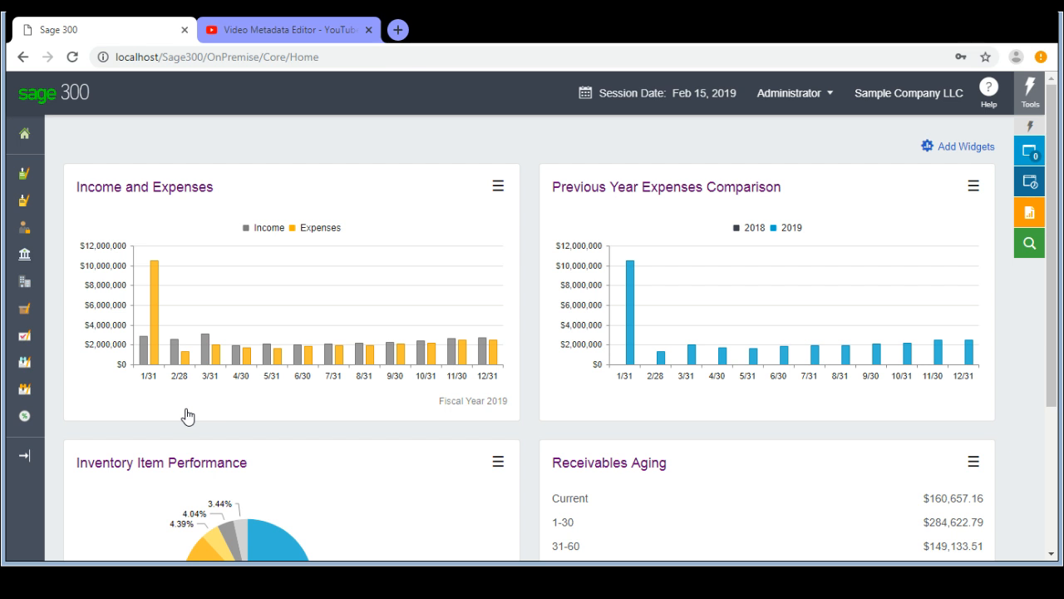
Open Order Entry from the O/E Transactions group and collapse the navigation menu to icons
mouse_move(30, 458)
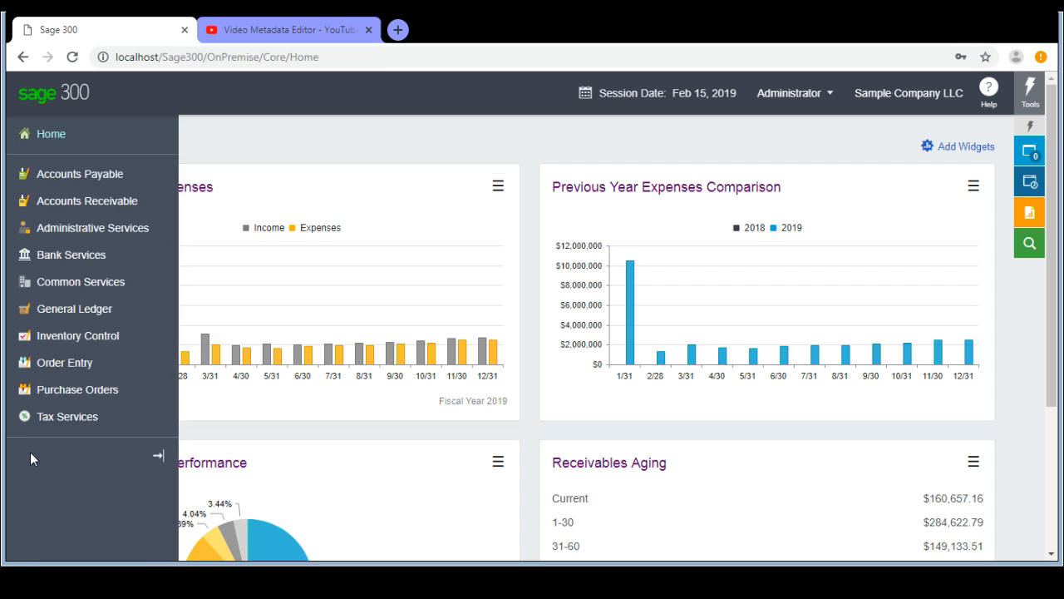
click(161, 463)
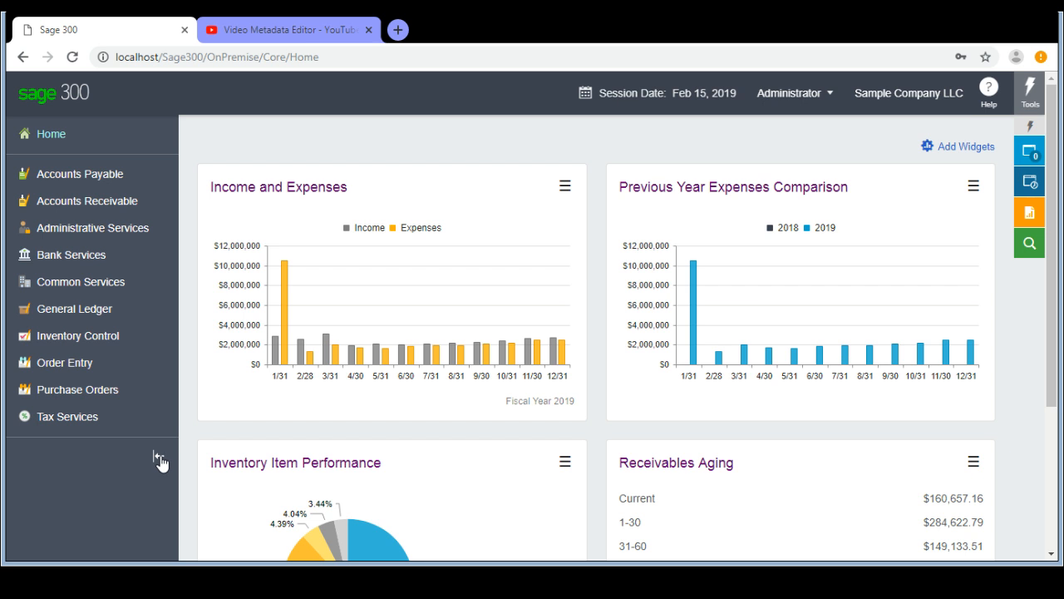
click(80, 372)
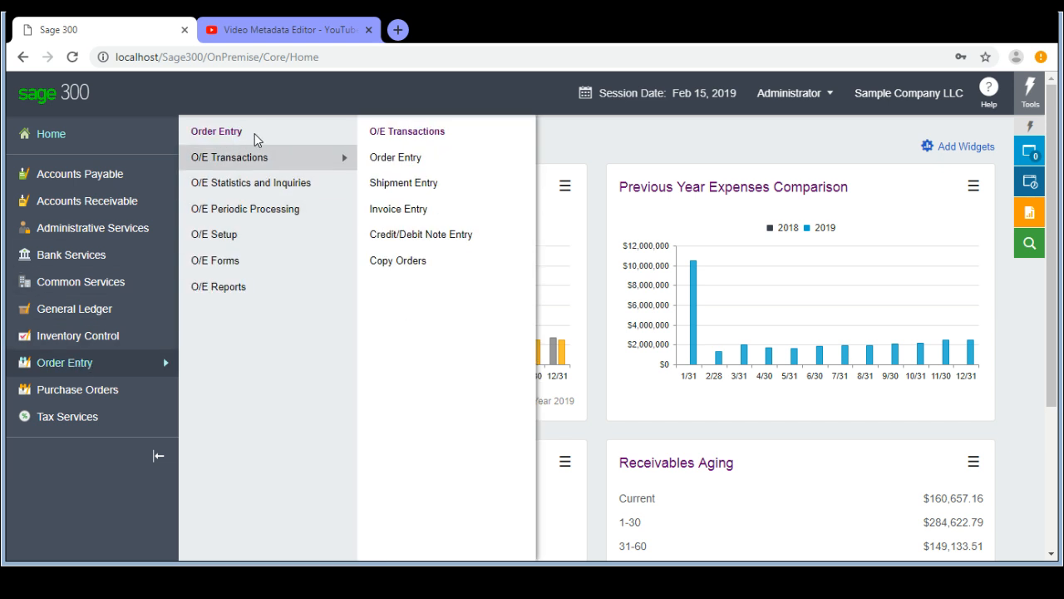
click(400, 160)
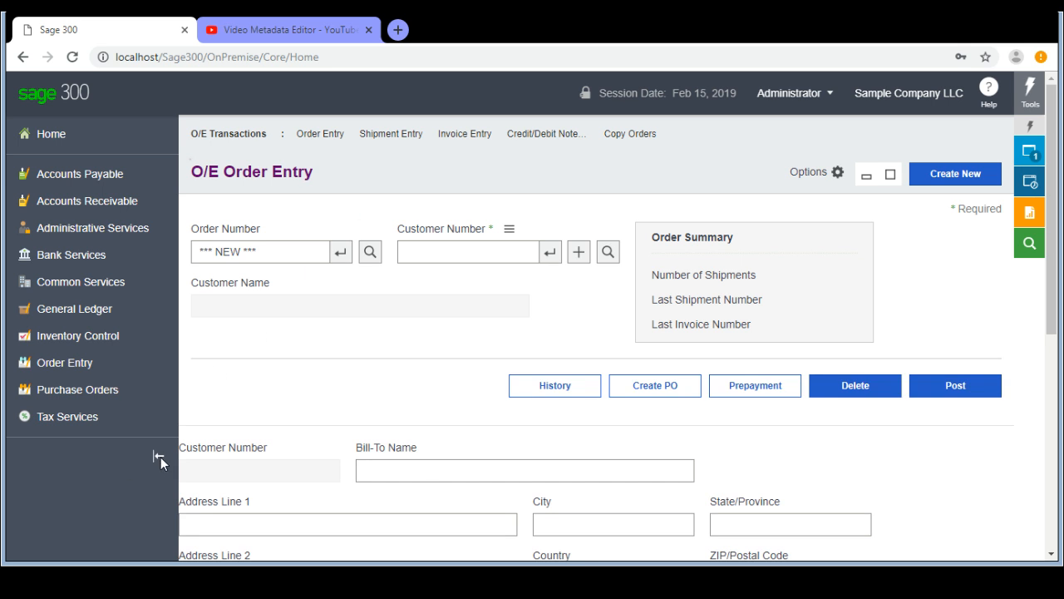
click(157, 456)
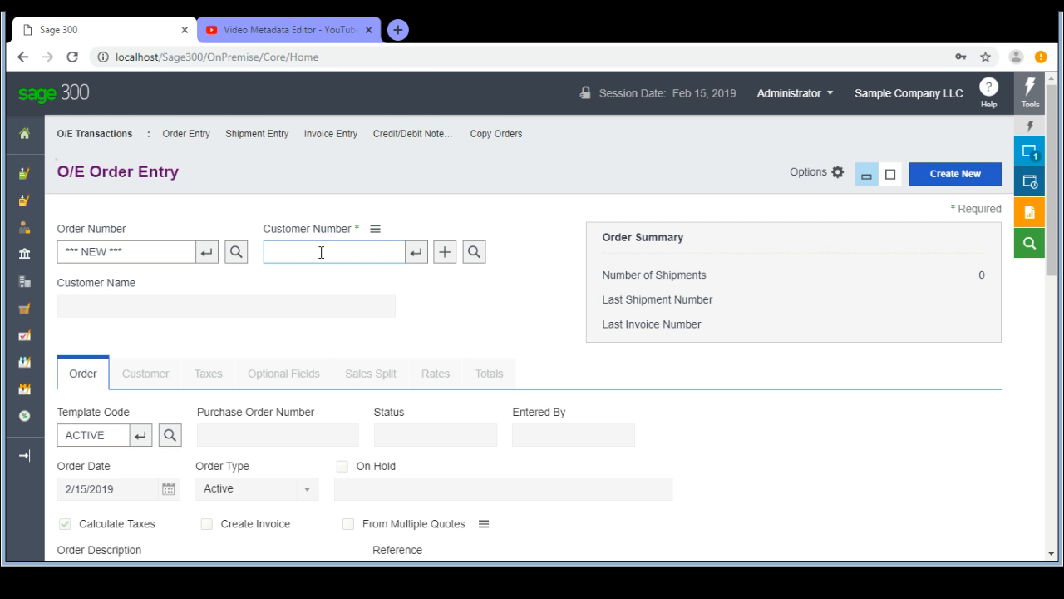
Look up customers by customer number and assign the active retail customer with group code RTL to the new order
click(476, 252)
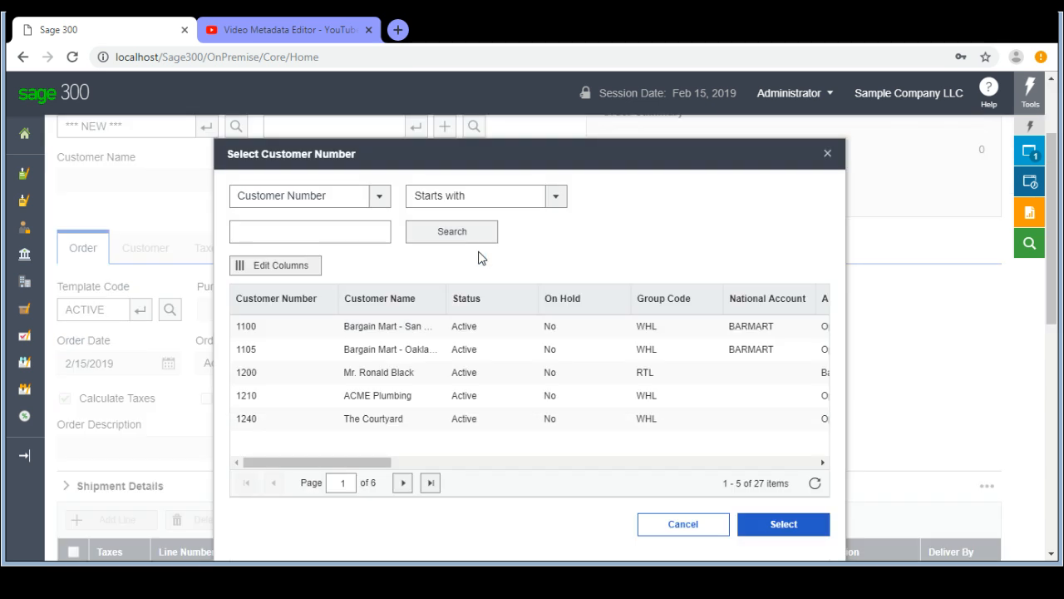
click(380, 200)
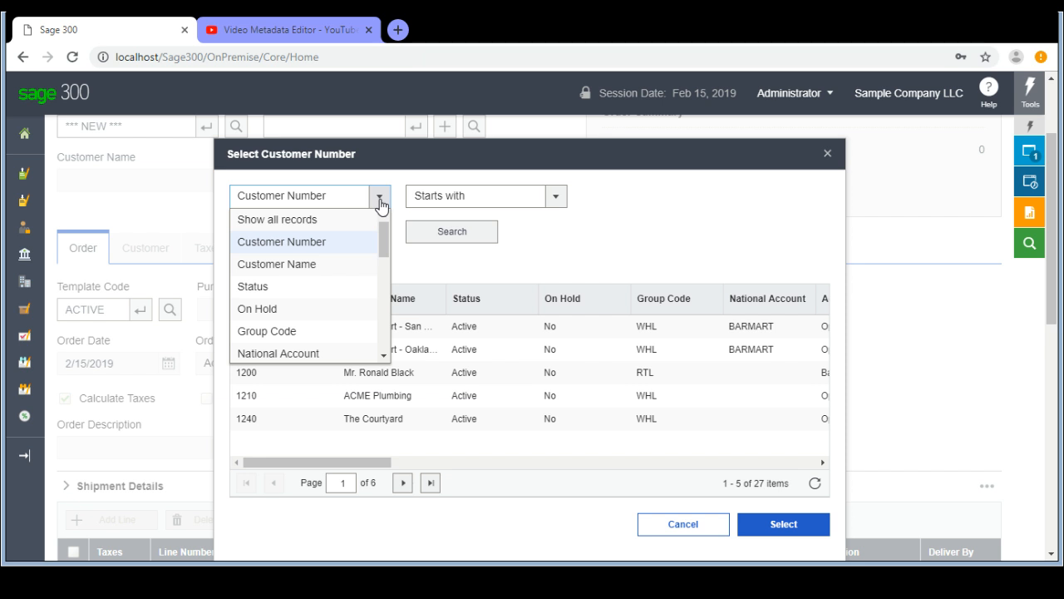
click(604, 234)
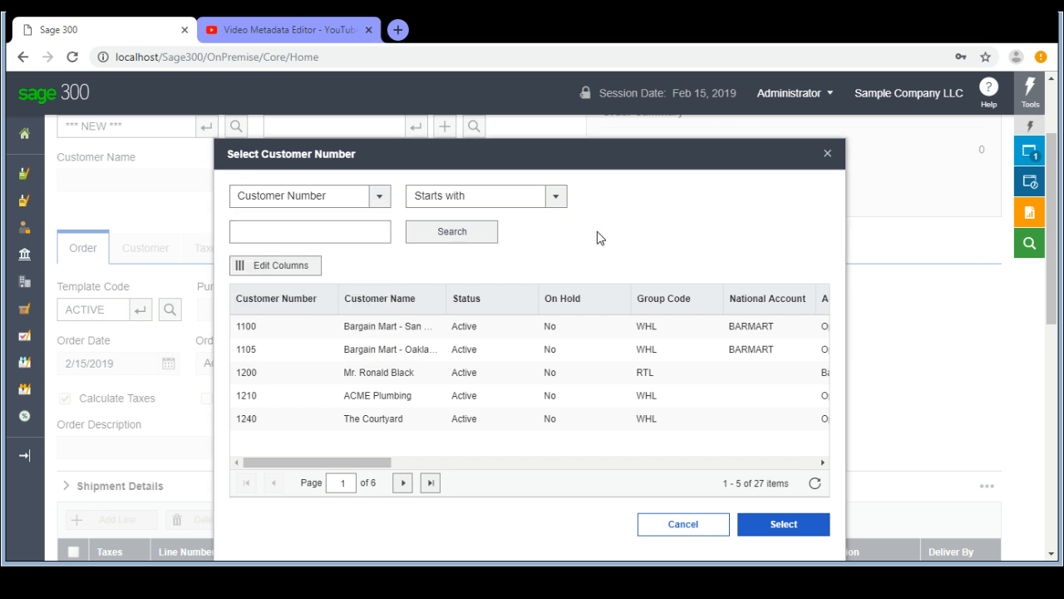
click(375, 374)
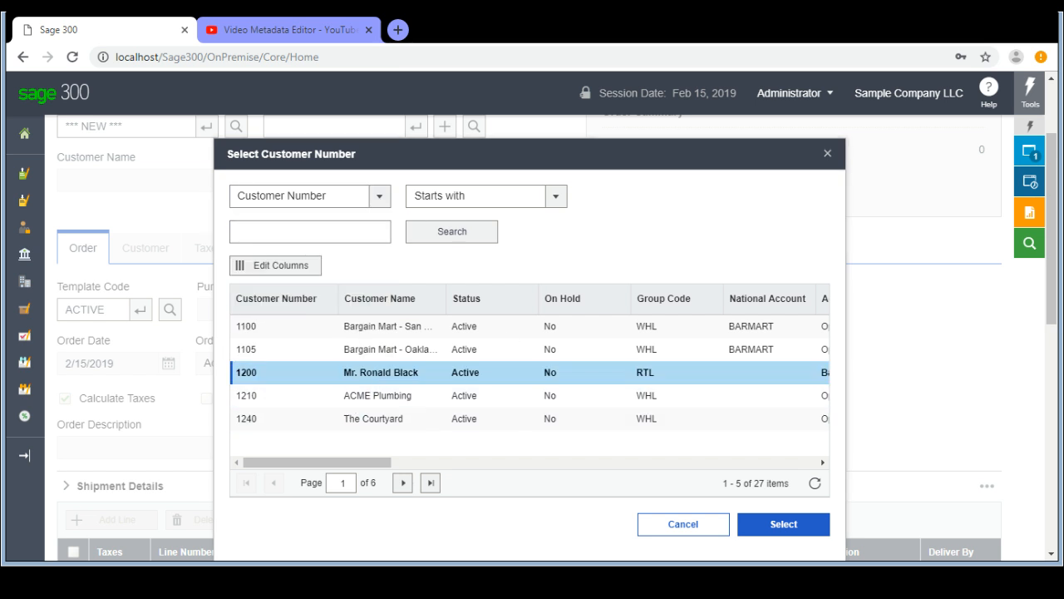
click(775, 526)
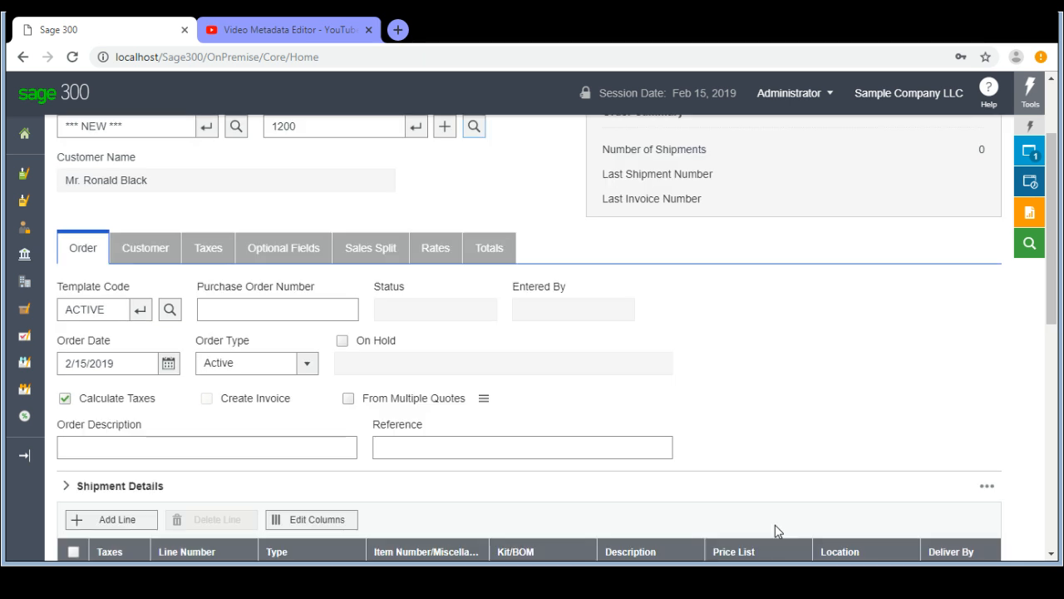
Review the order's customer details, including the available customer types
scroll(796, 435, up, 1)
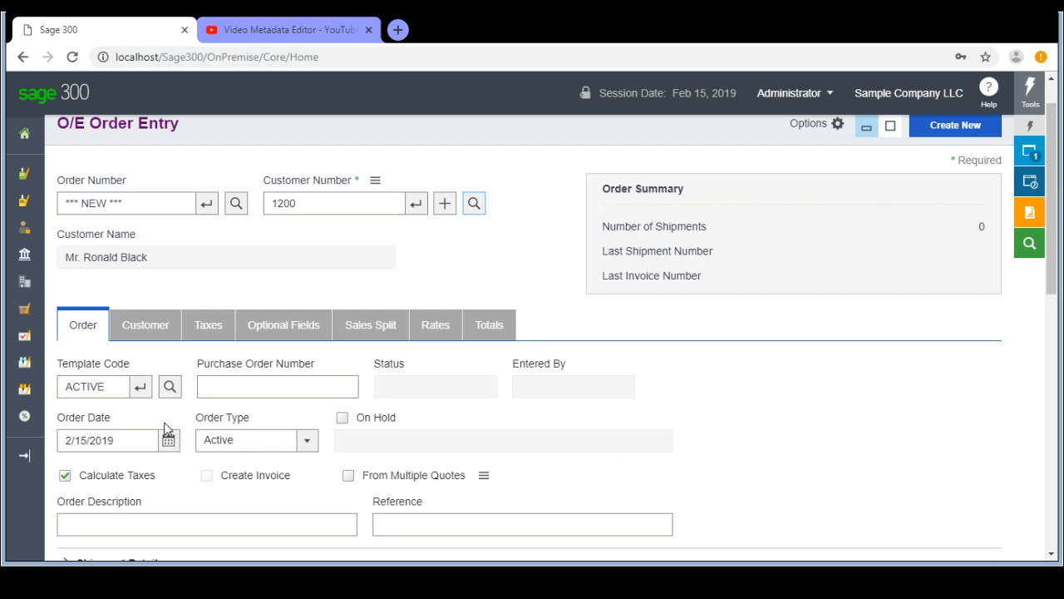
click(157, 335)
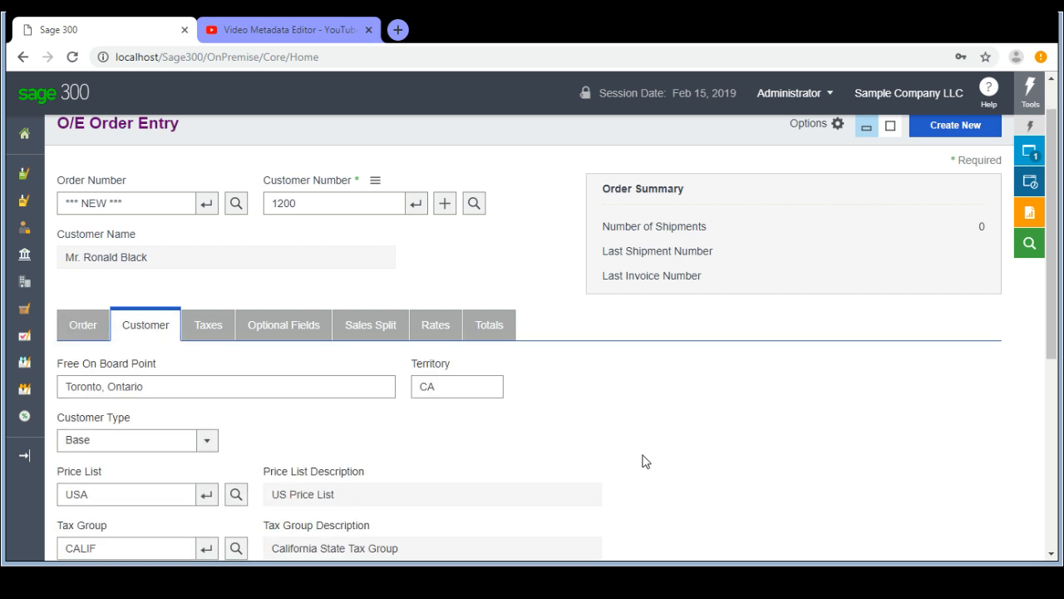
scroll(645, 461, down, 1)
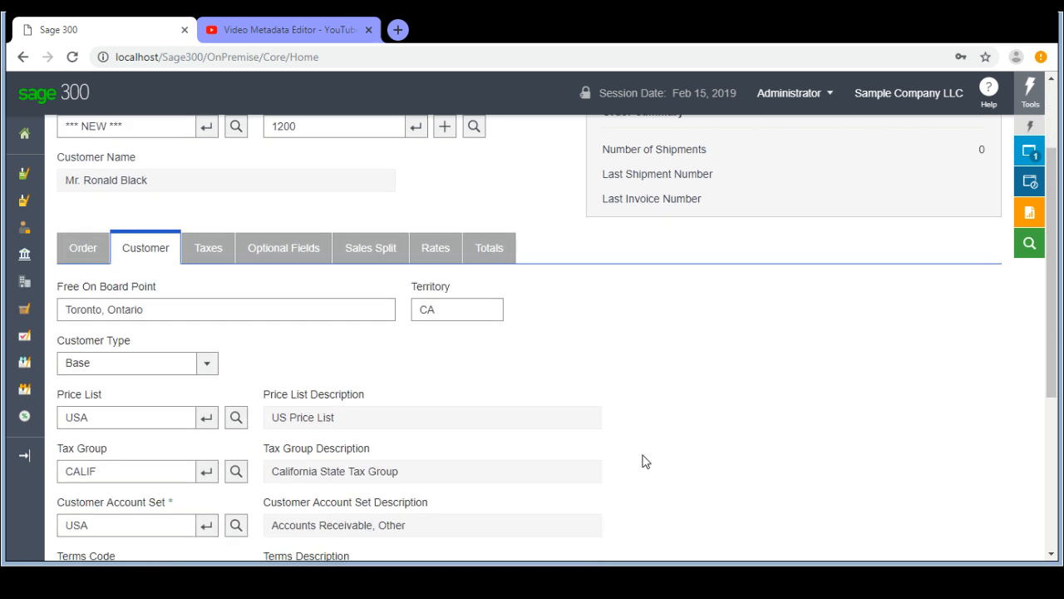
scroll(645, 462, down, 1)
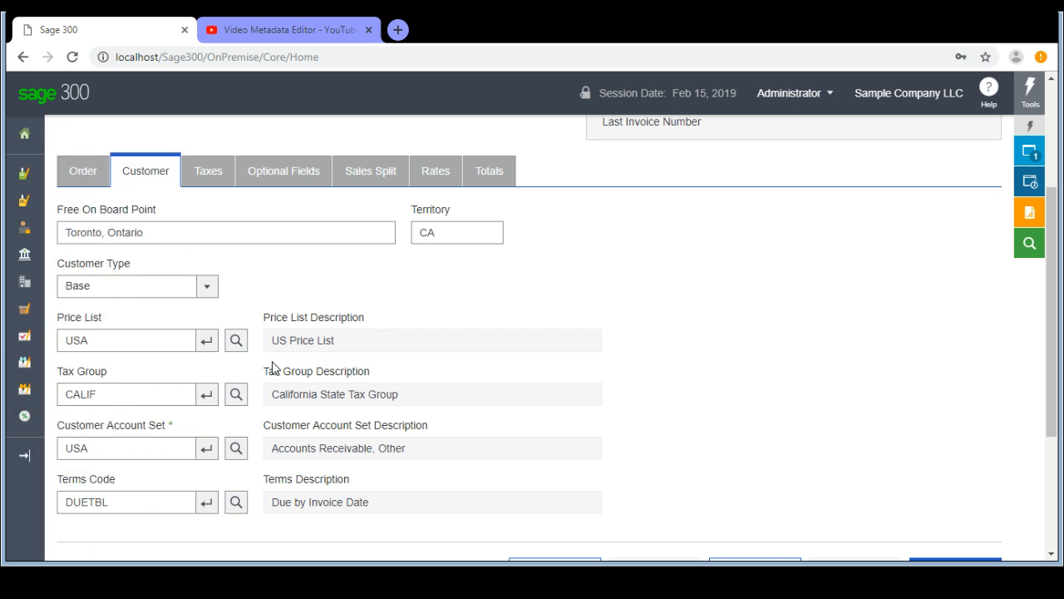
click(206, 289)
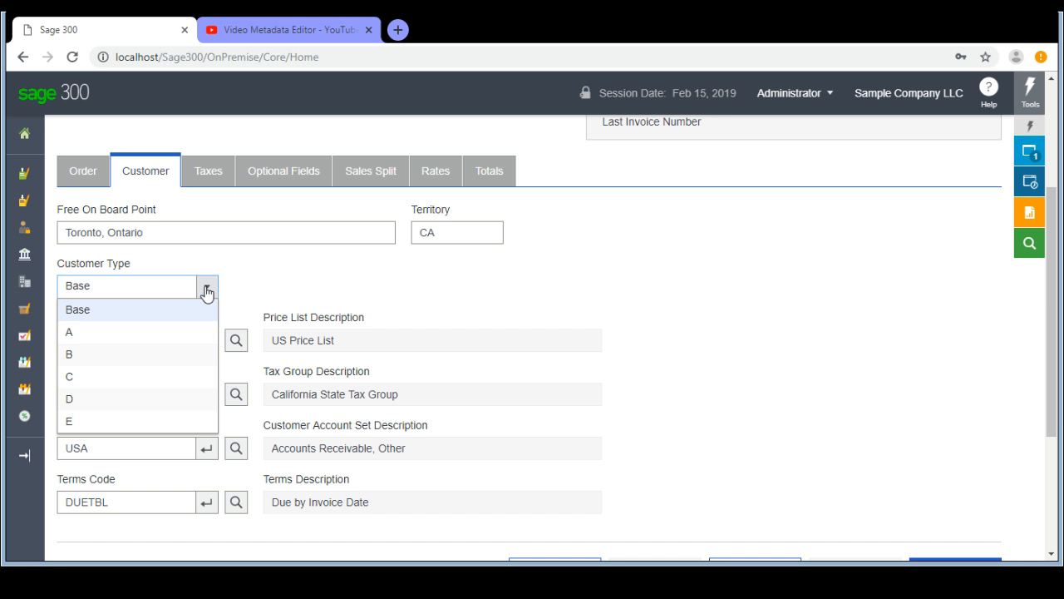
click(301, 289)
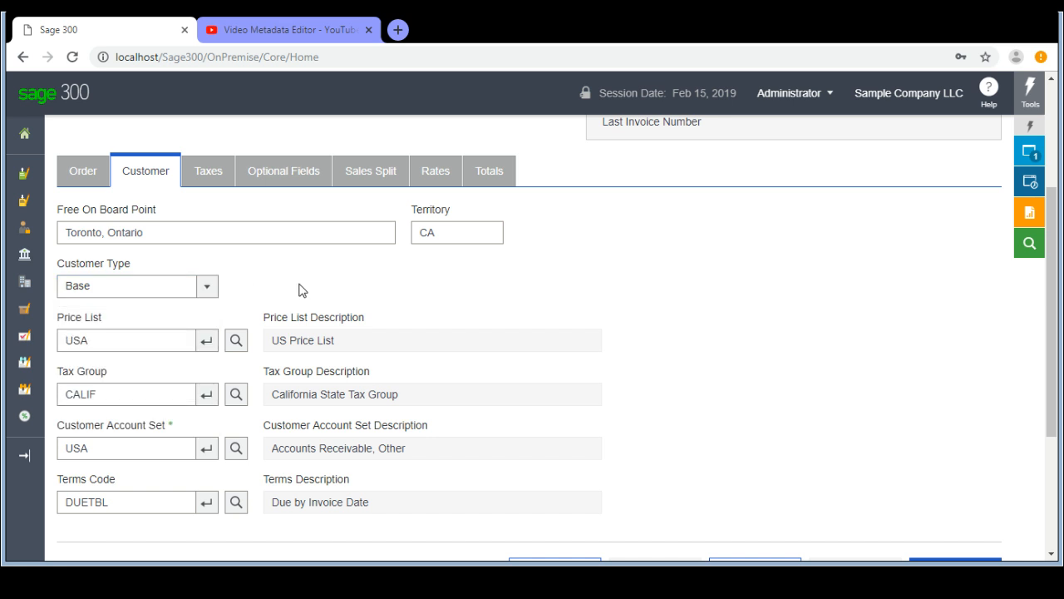
Show all records in the customer price list lookup, examine them and close the lookup without selecting one
click(237, 342)
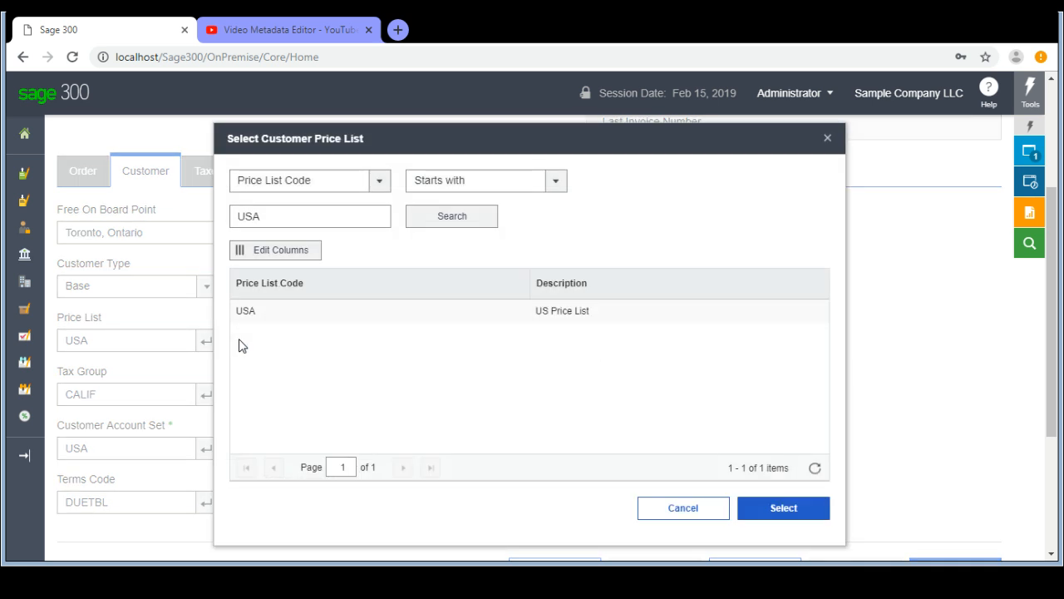
click(379, 185)
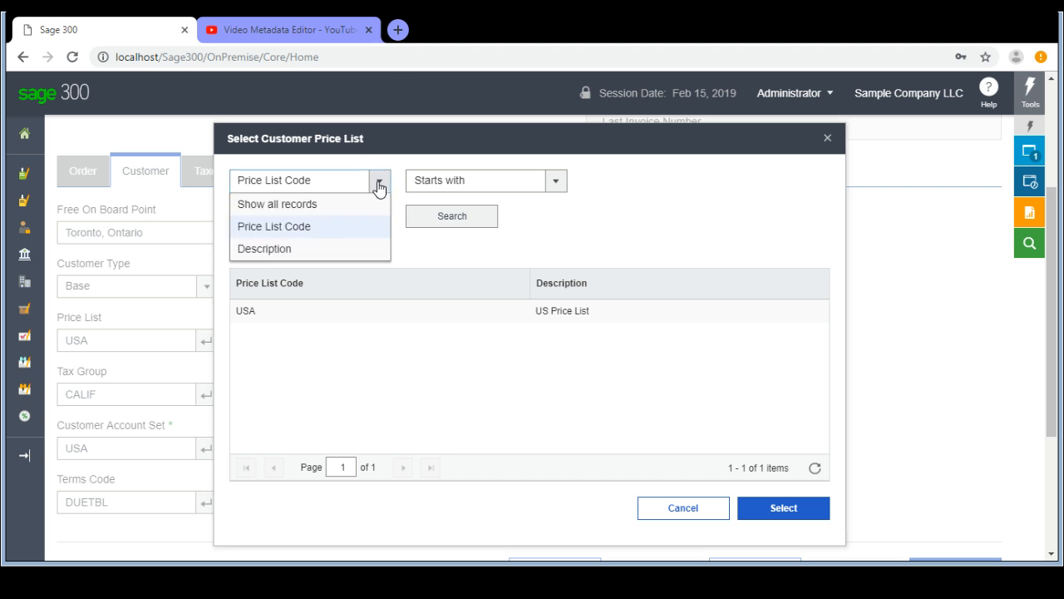
click(301, 205)
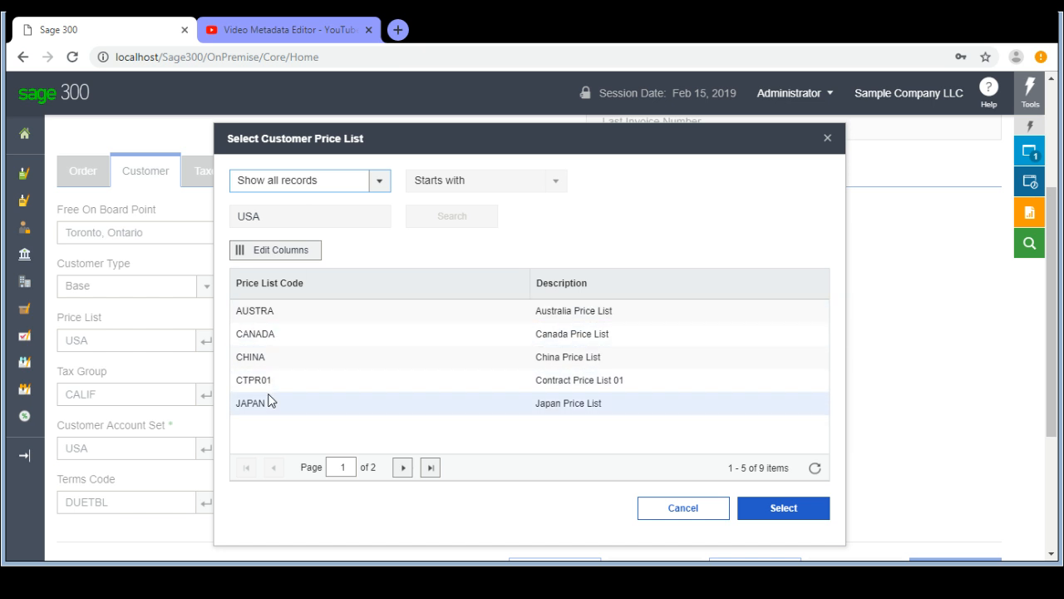
click(682, 508)
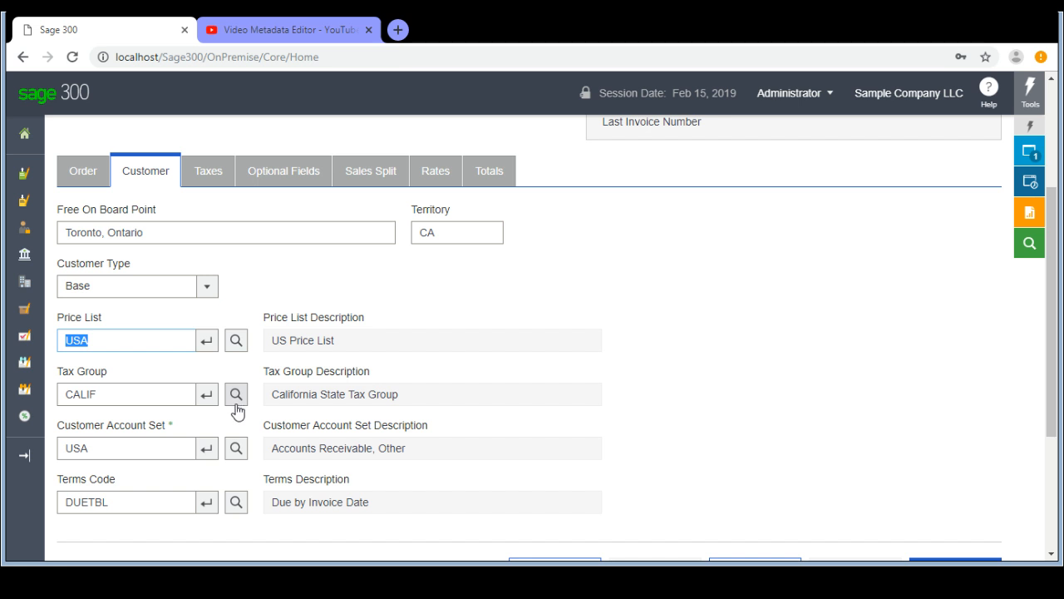
Check the filter options in the terms code lookup and close it without selecting a code
click(236, 504)
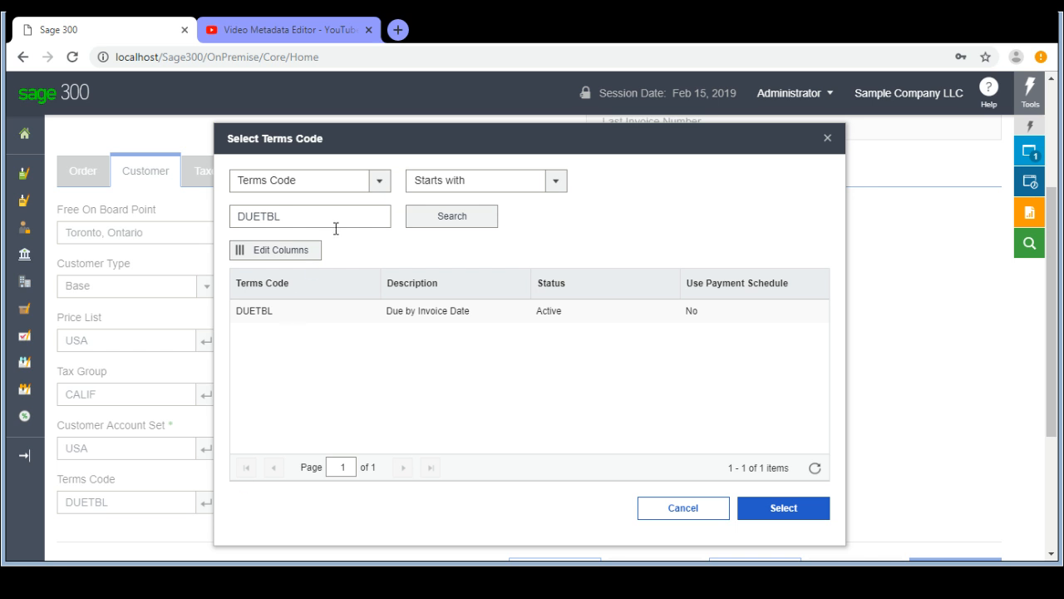
click(381, 182)
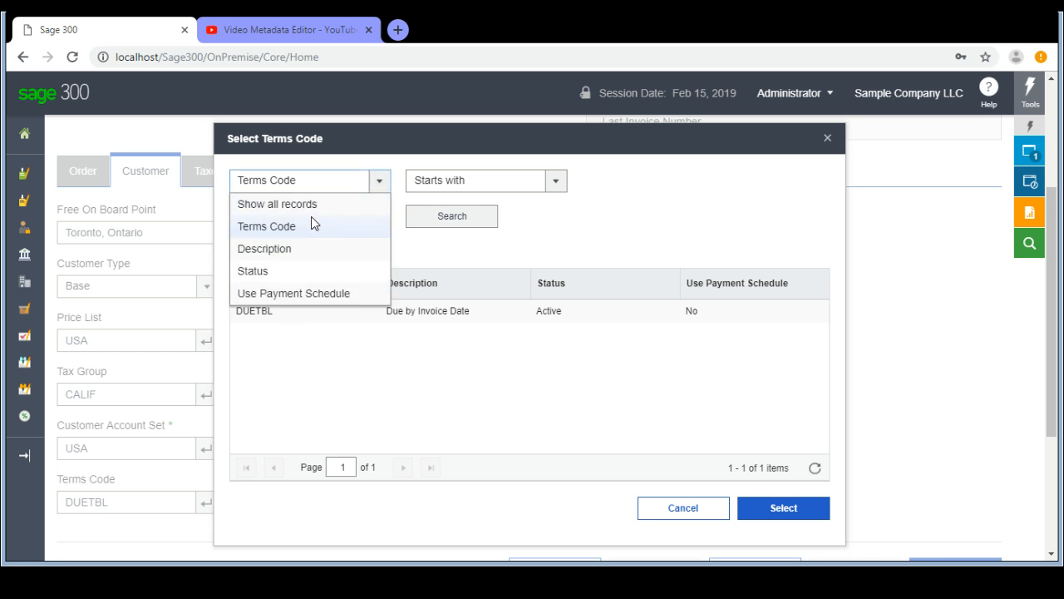
click(689, 506)
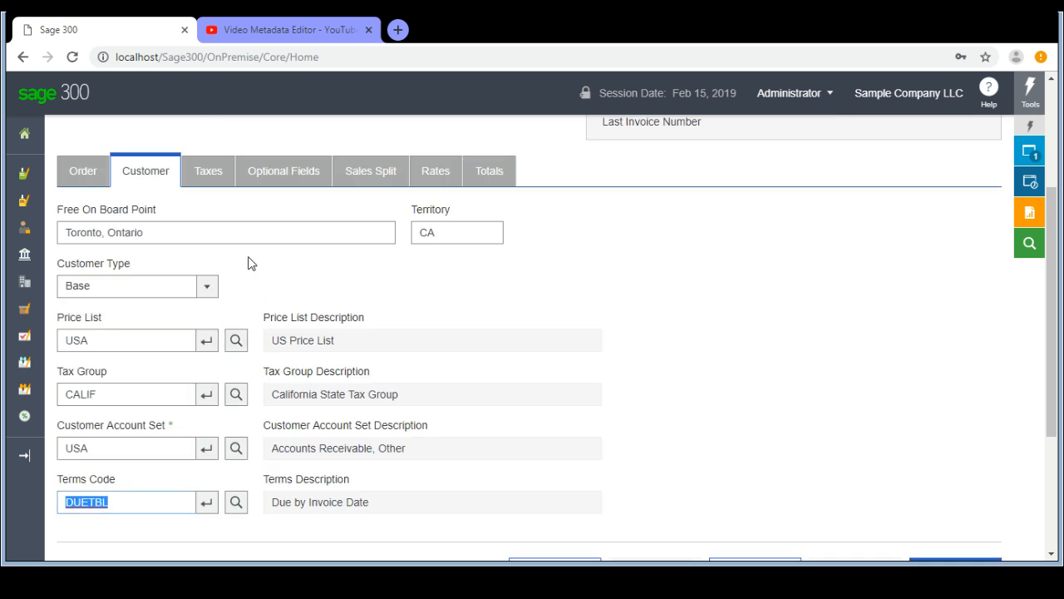
Review the order's tax authorities and its optional fields
scroll(243, 260, up, 1)
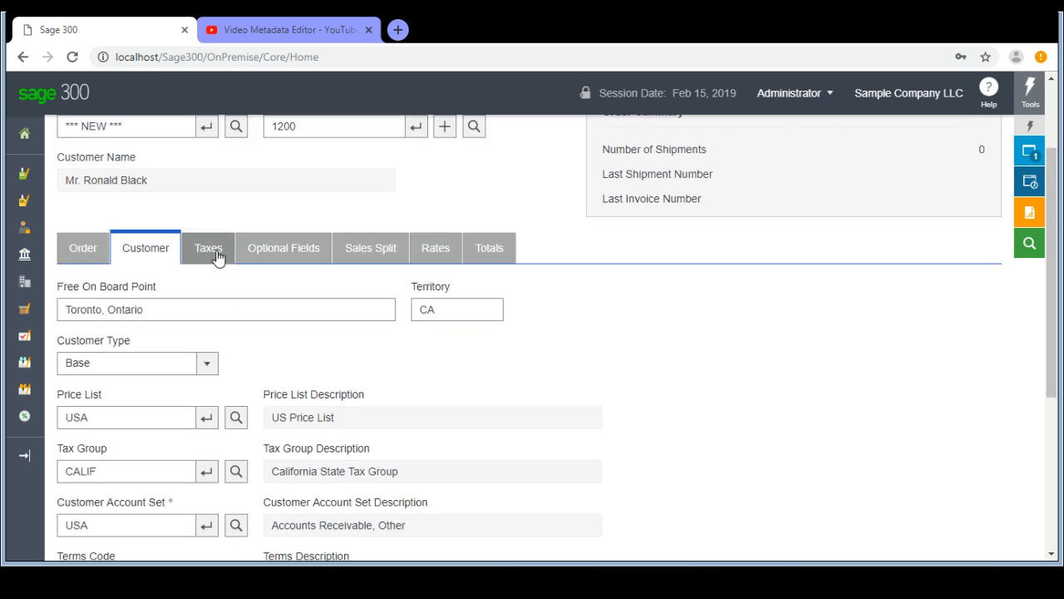
click(216, 256)
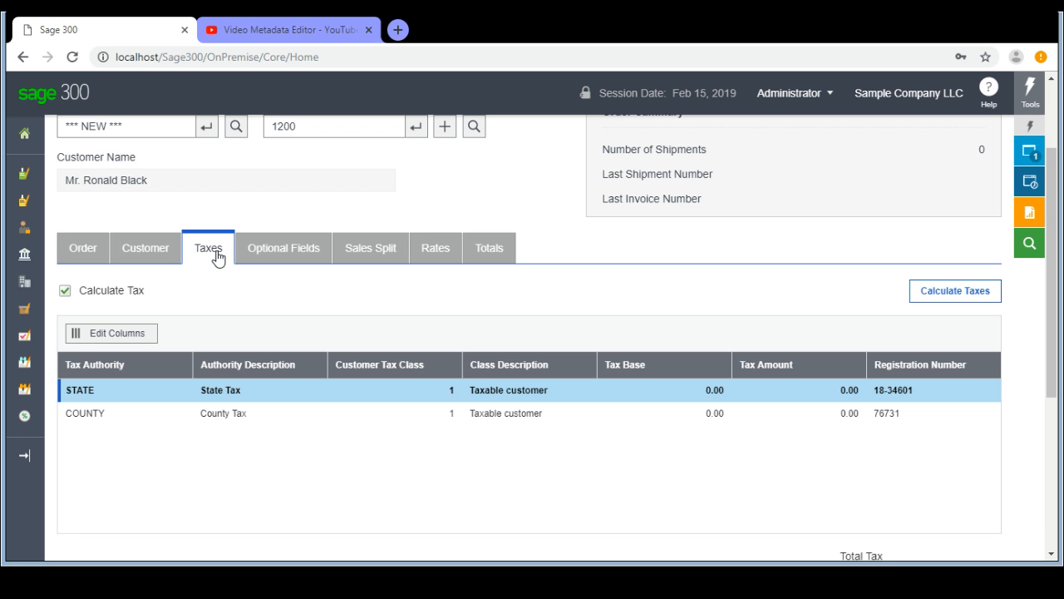
click(303, 261)
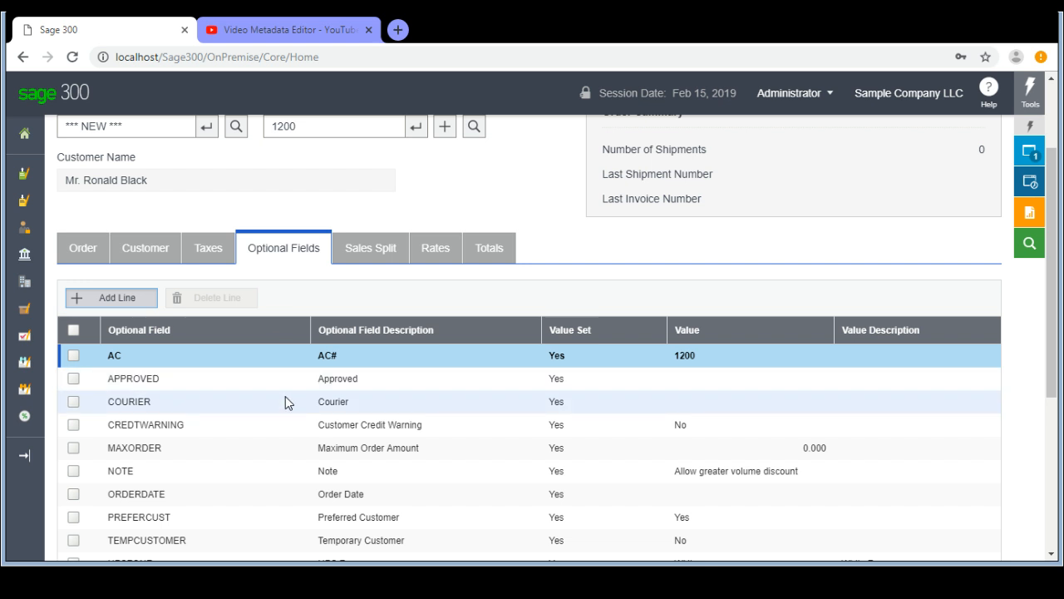
Review the order's sales split and exchange rate details, opening the calendar for the rate date
click(380, 256)
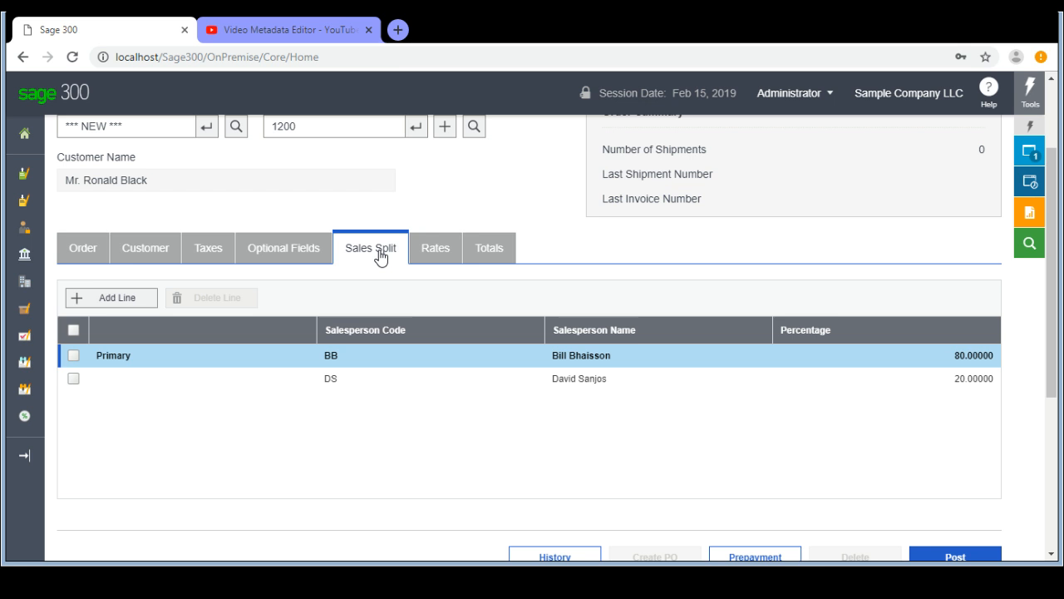
click(433, 258)
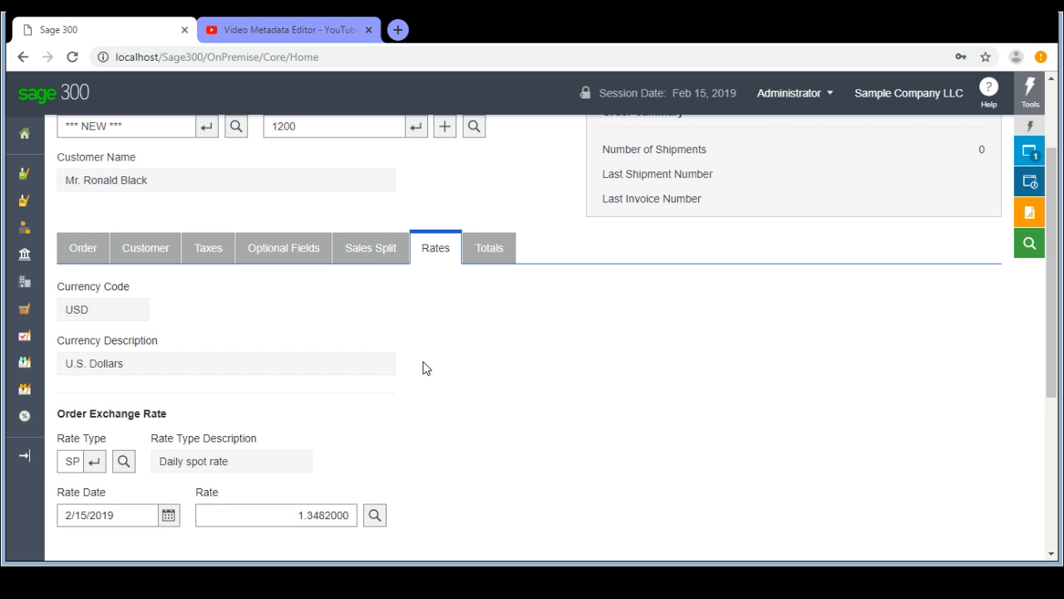
scroll(423, 368, down, 1)
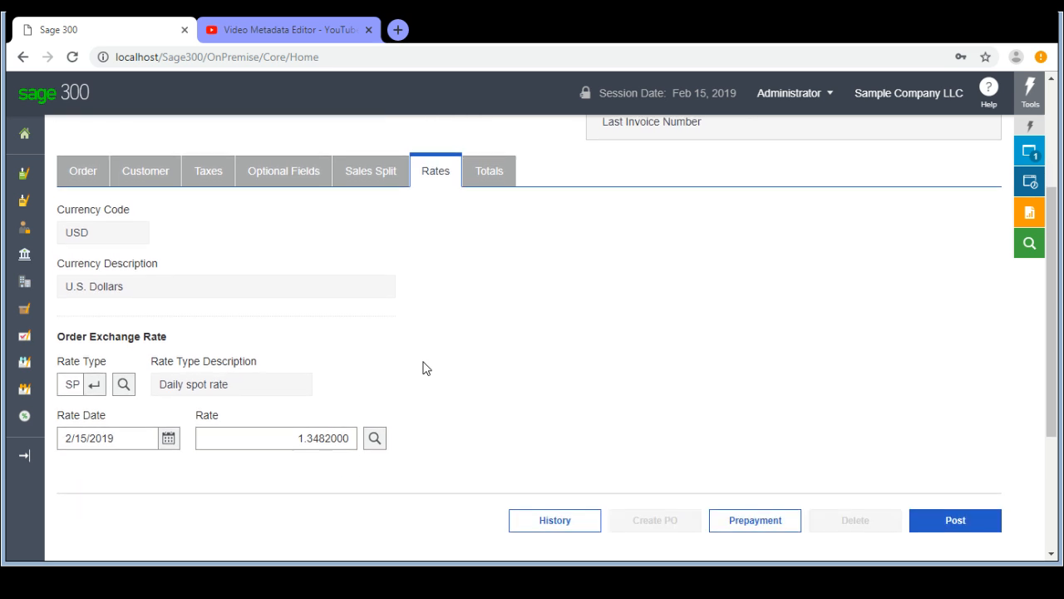
click(168, 441)
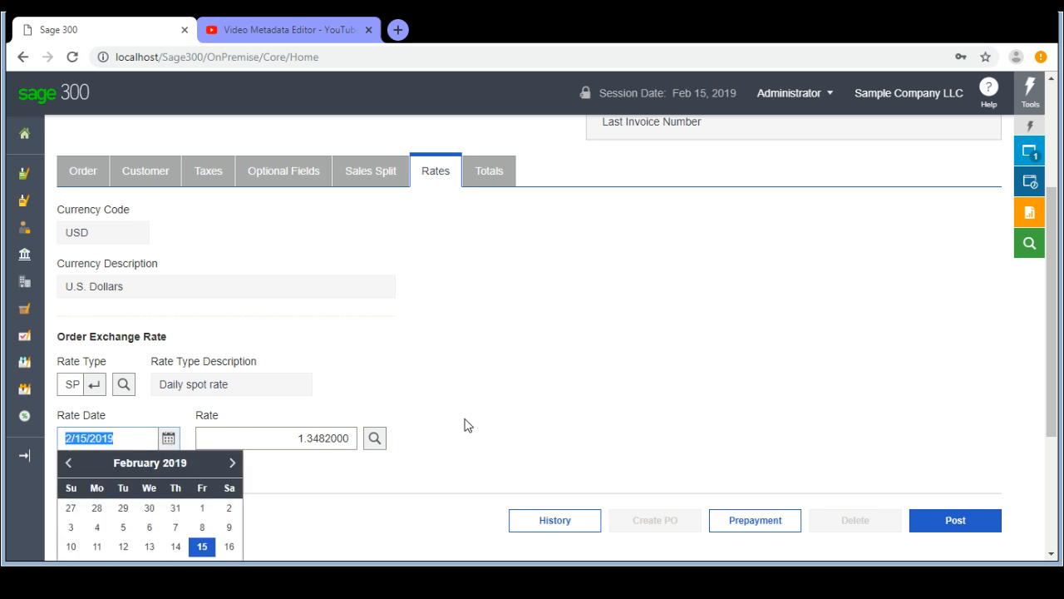
Return to the main order details and set the order type to Quote with a quote expiration date of 3/31/2019
scroll(466, 425, up, 2)
scroll(466, 425, up, 1)
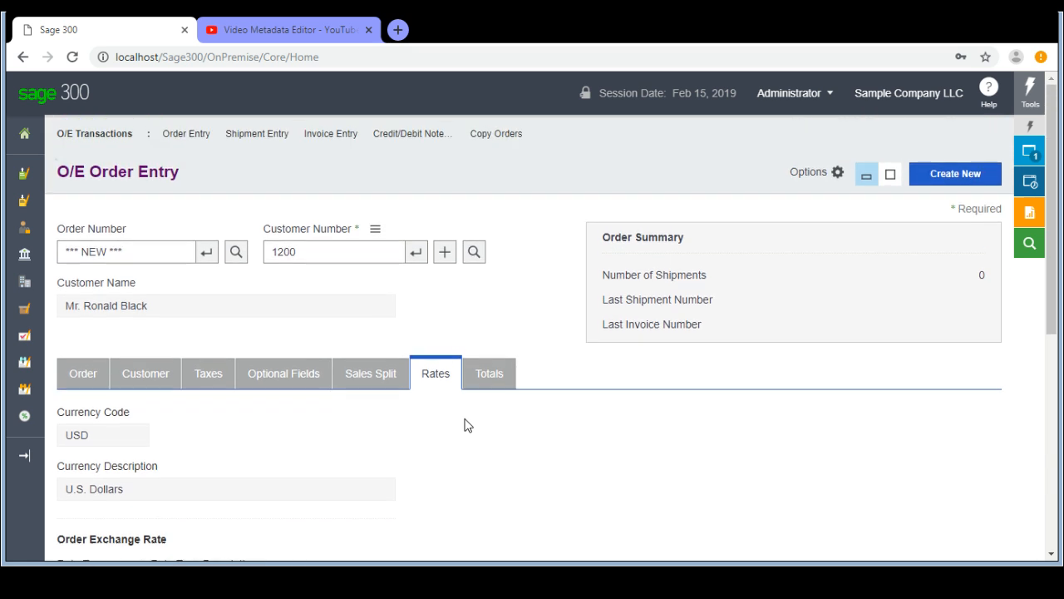
click(83, 375)
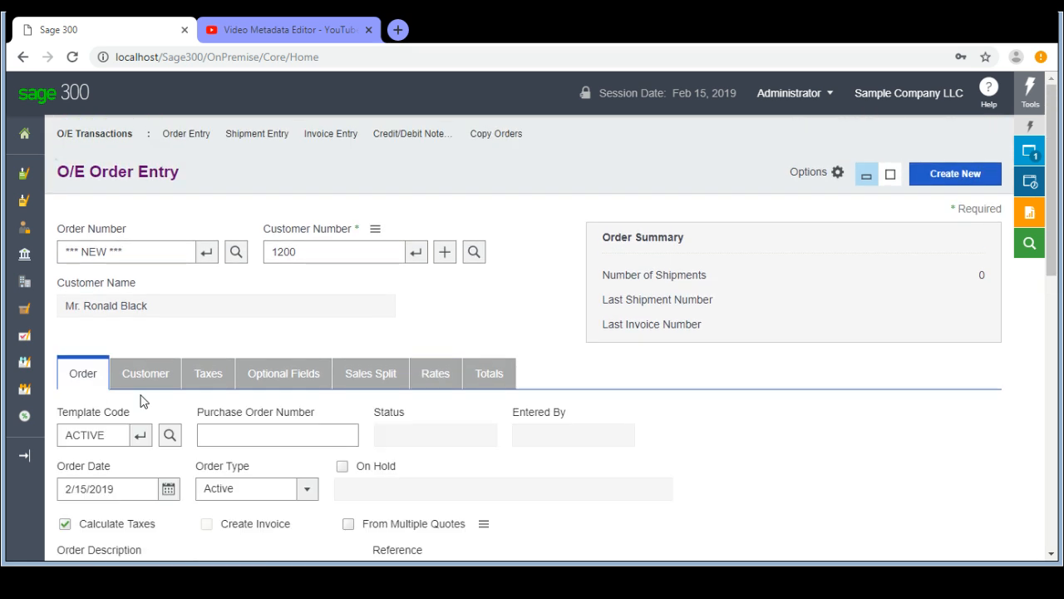
scroll(189, 412, down, 1)
scroll(190, 412, down, 1)
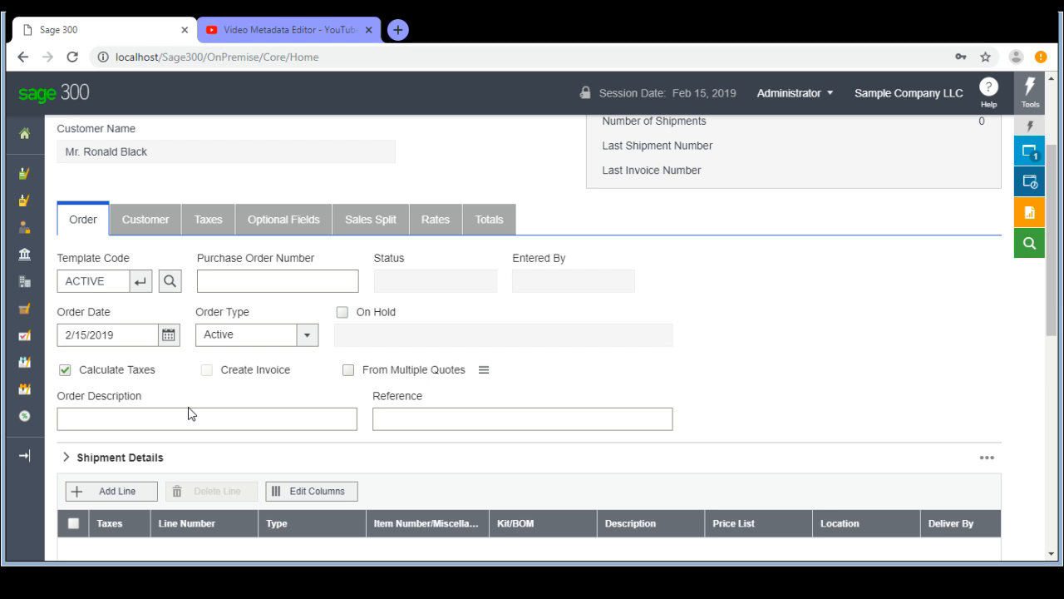
click(307, 337)
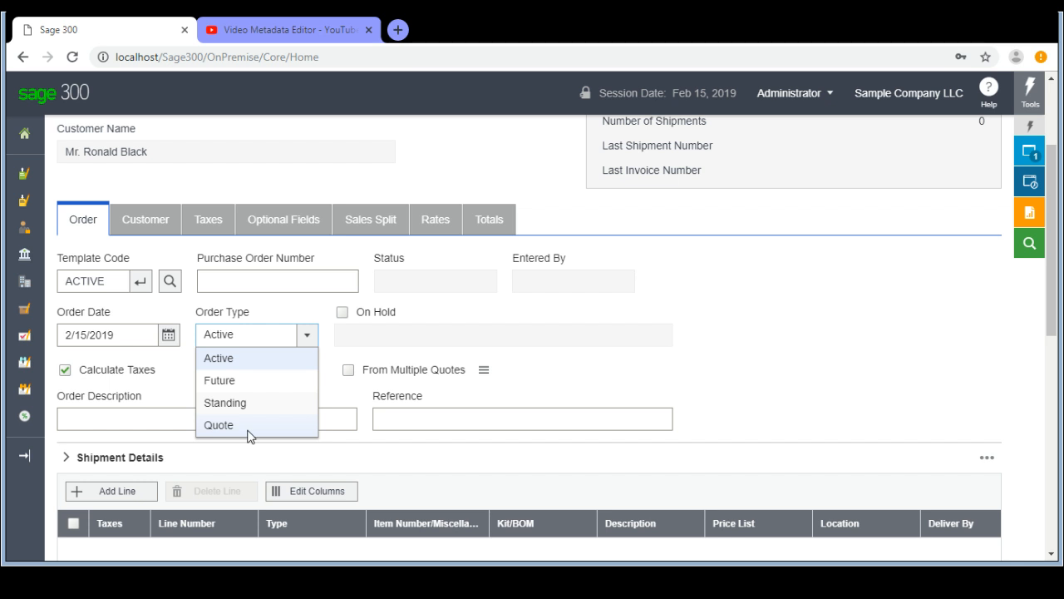
click(250, 437)
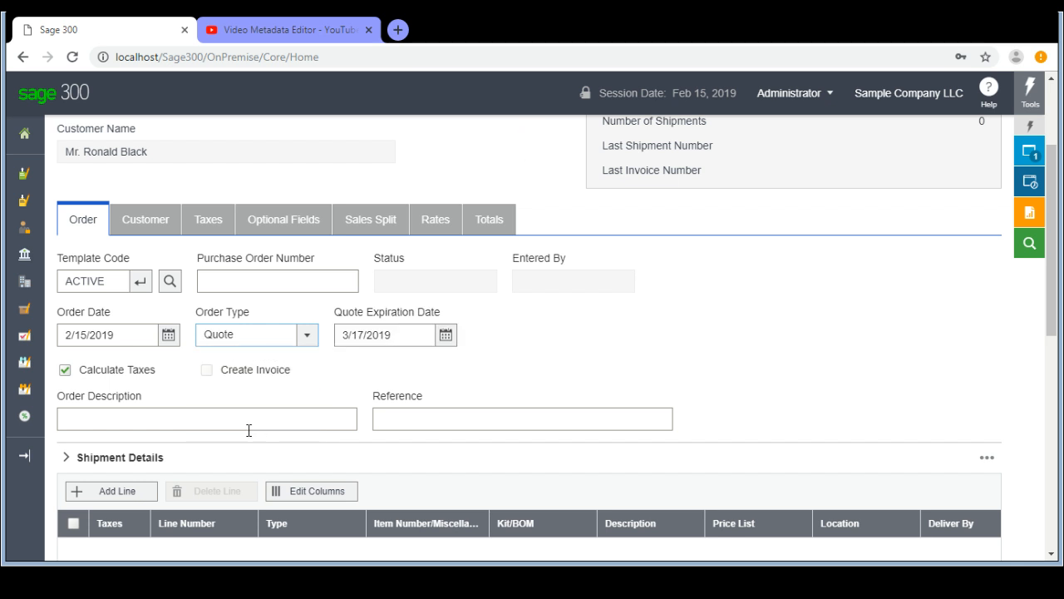
click(446, 336)
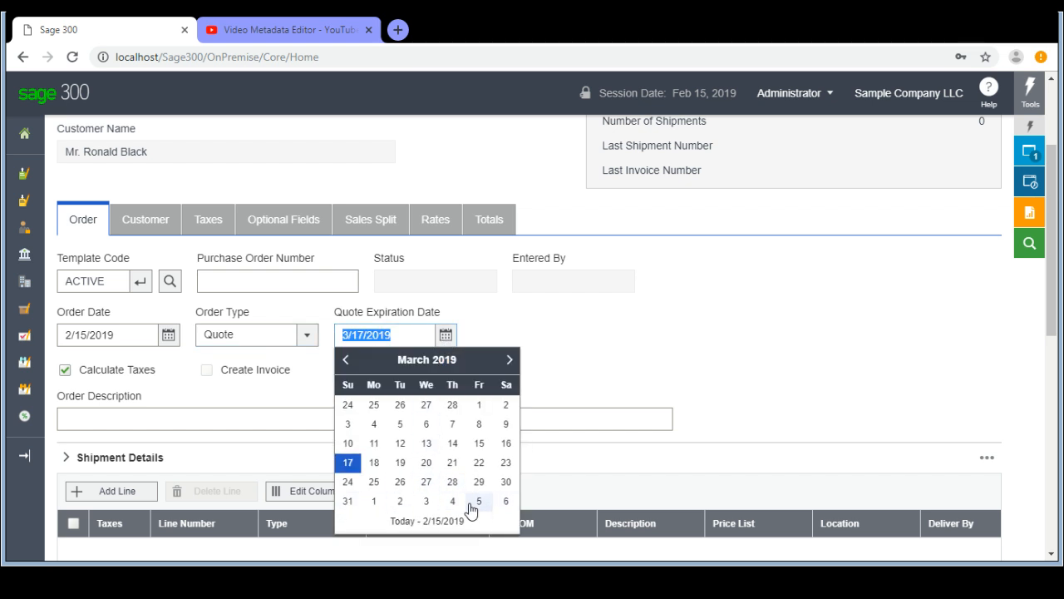
click(348, 502)
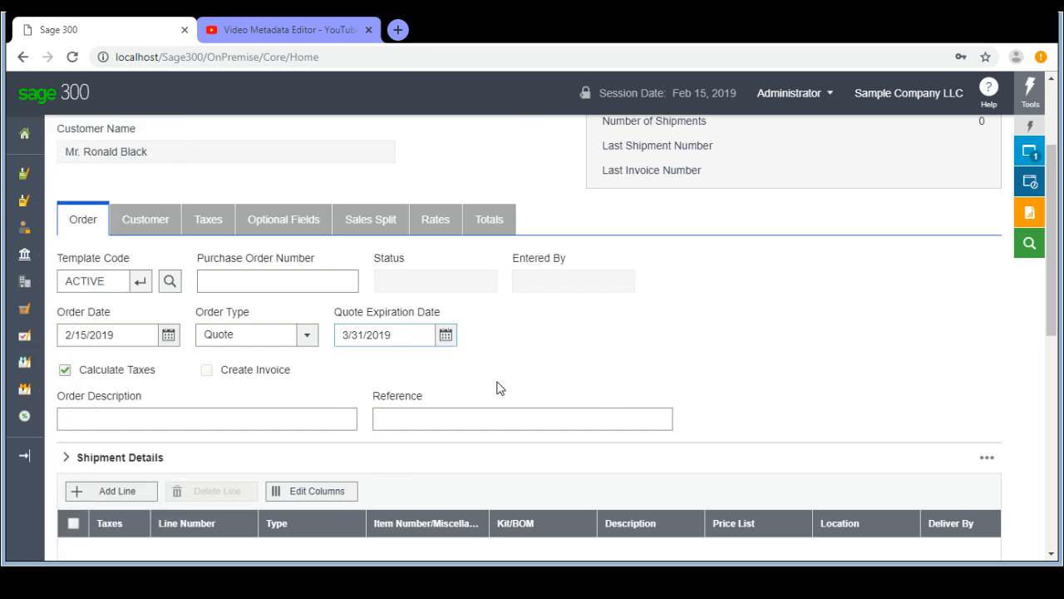
Enter "Quote 1 Feb 15" as the order description and "2nd Feb enquiry" as the reference
click(262, 418)
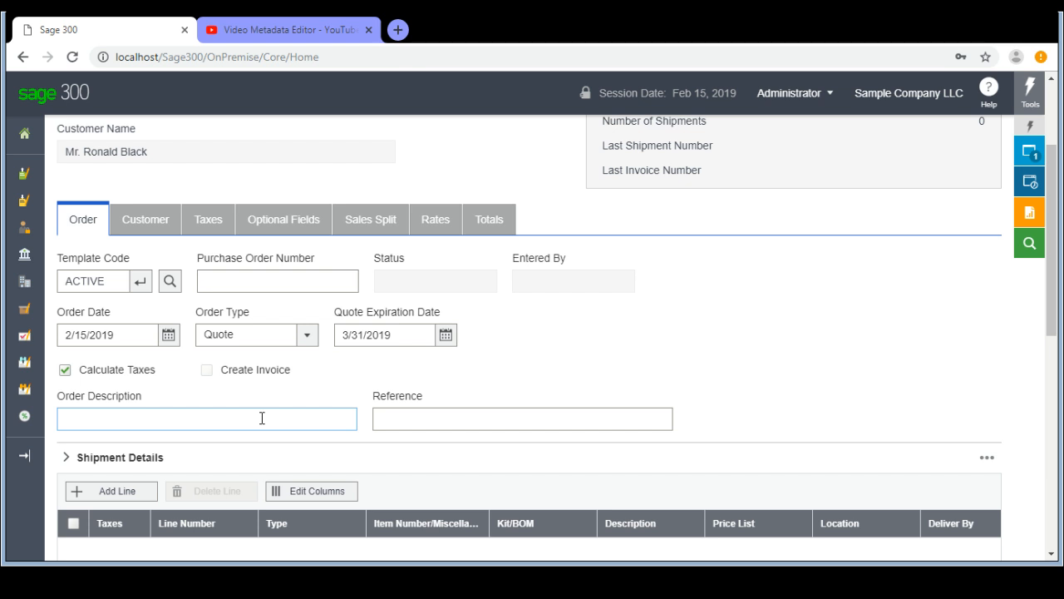
text(Quote 1 Feb 15)
click(459, 420)
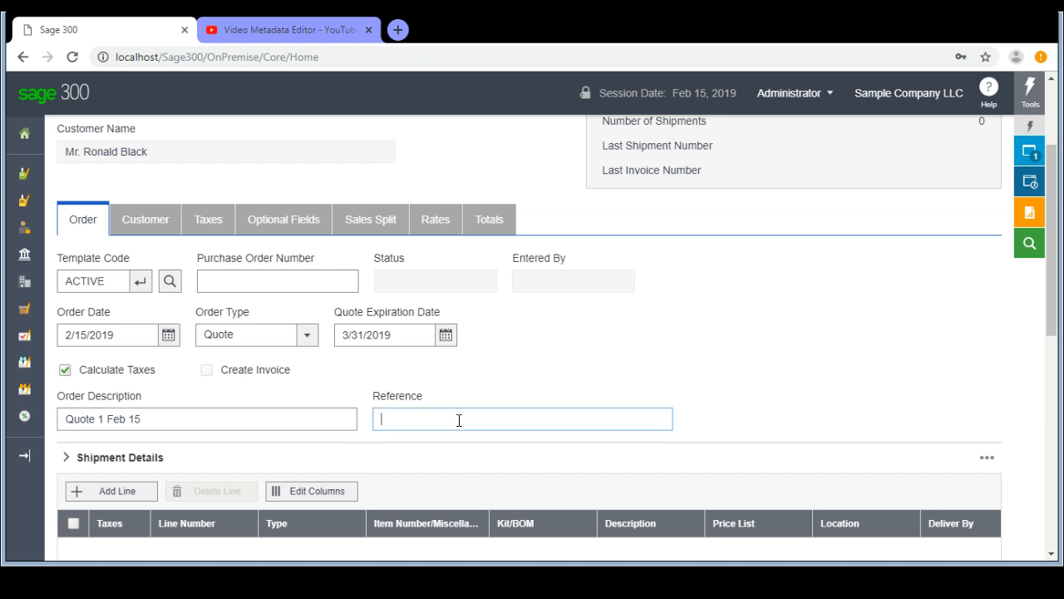
text(2nd Feb enquiry)
Add a detail line of type Item and pick item A1-103/0, the fluorescent desk lamp, from the item lookup
scroll(598, 427, down, 2)
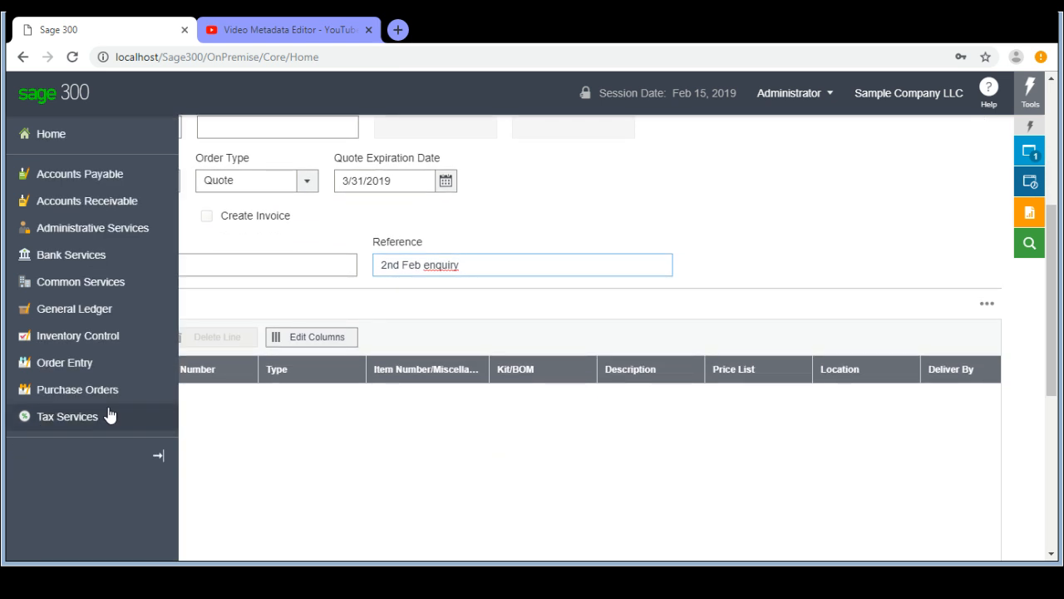
click(82, 340)
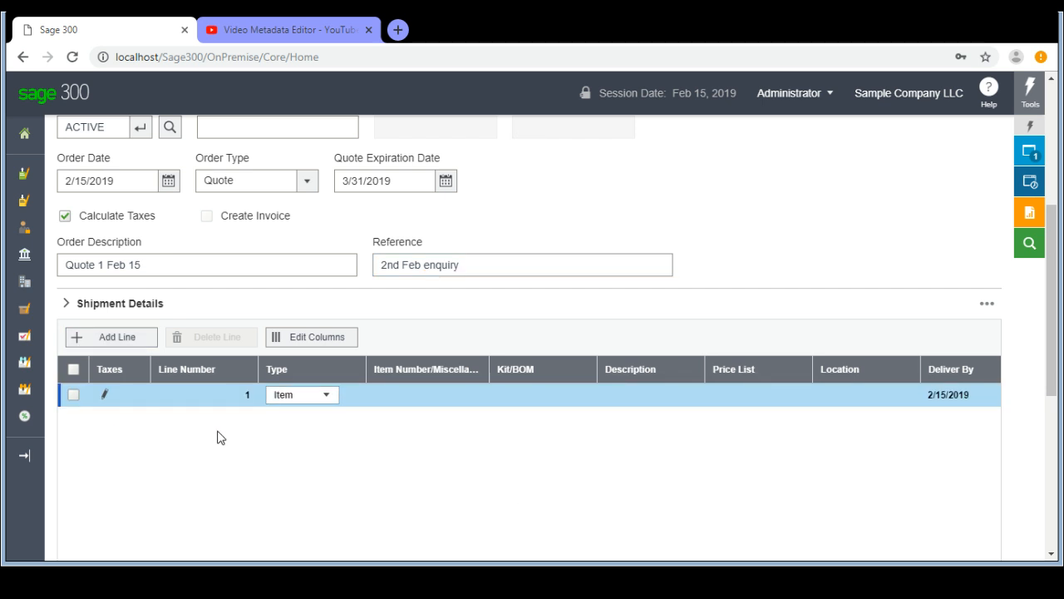
click(419, 395)
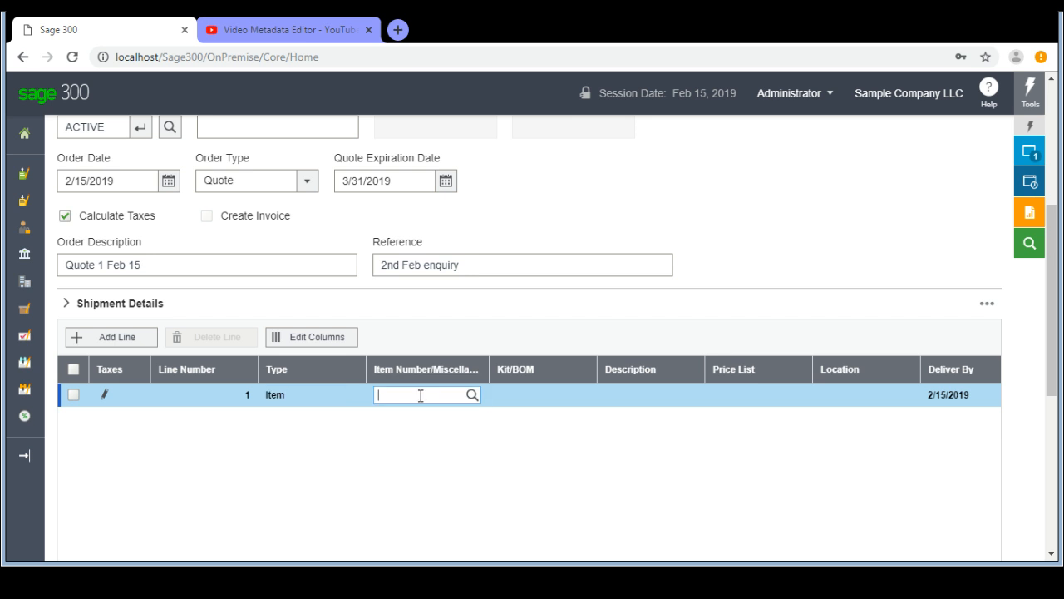
click(471, 396)
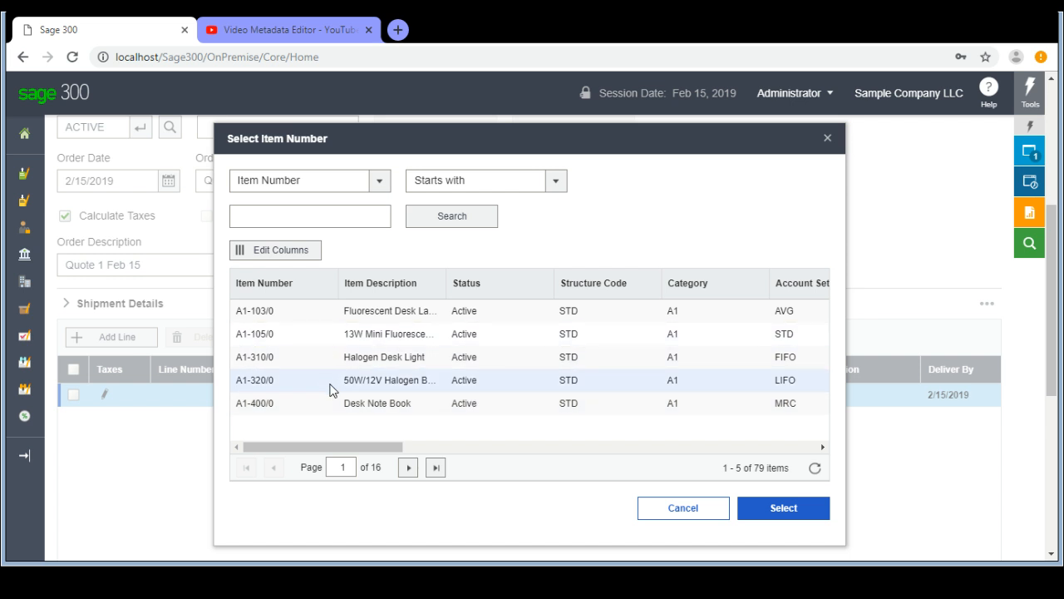
click(380, 182)
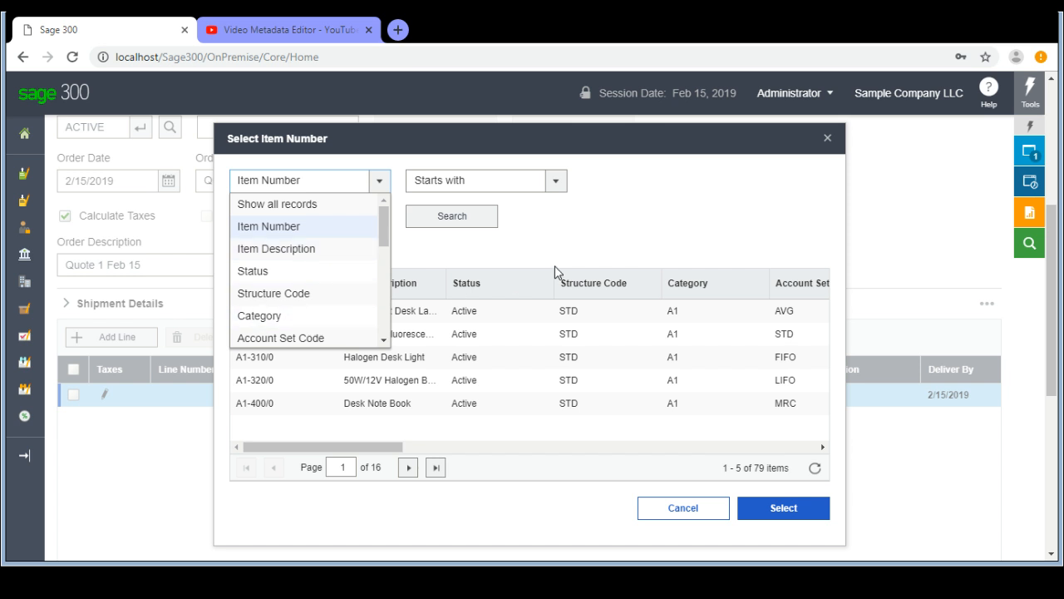
click(566, 241)
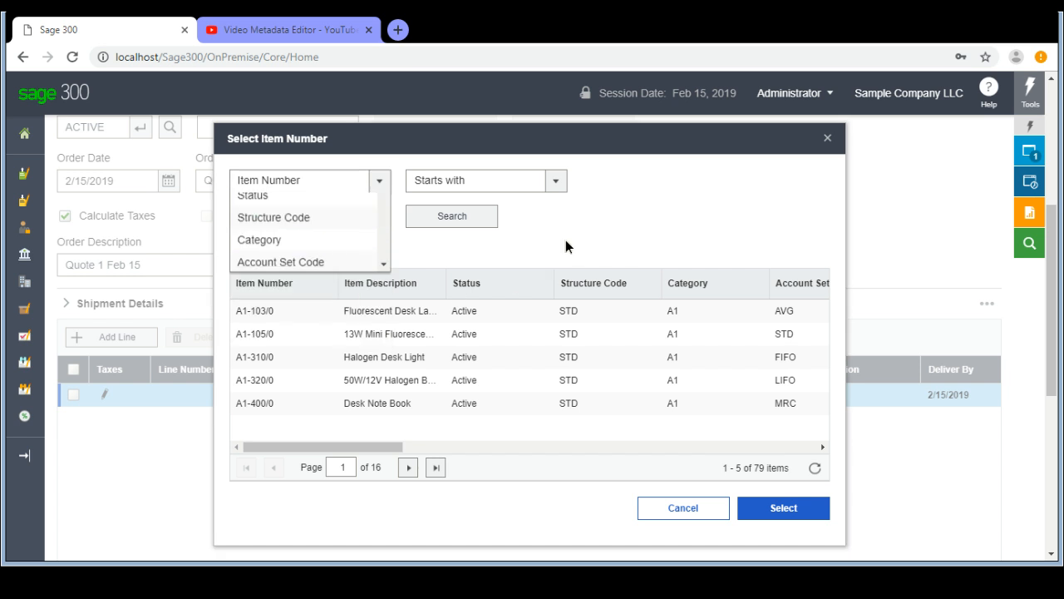
click(392, 311)
click(783, 508)
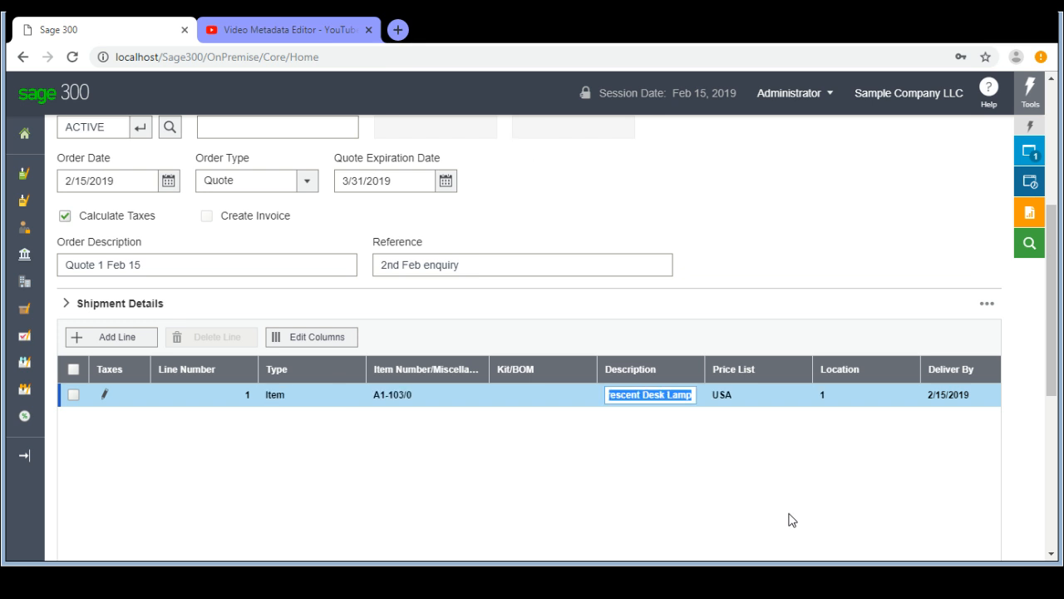
Show all records in the line's location lookup and select location 4, Port of Vancouver
key(Tab)
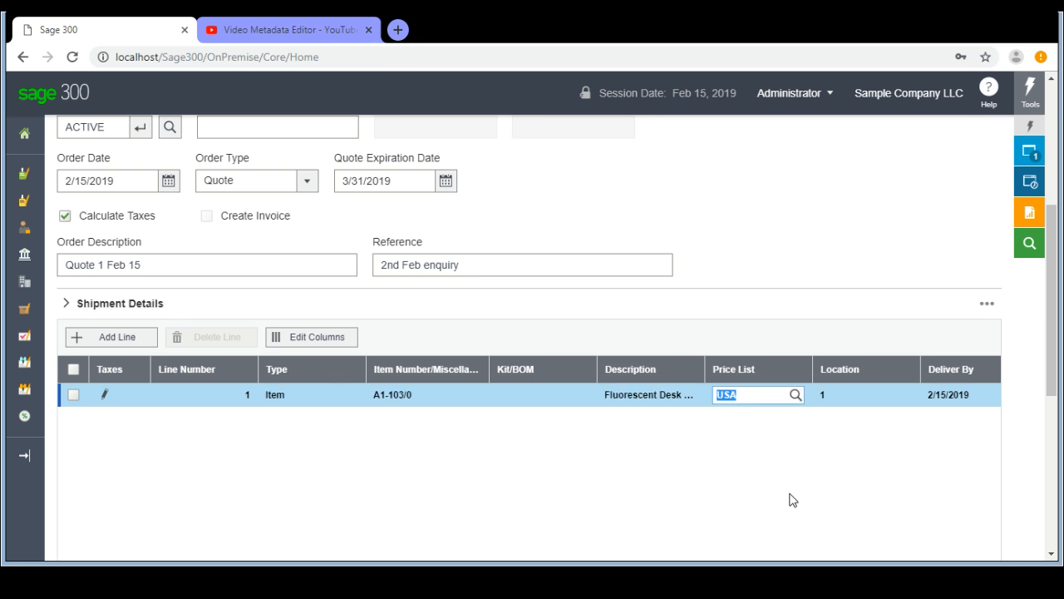
click(858, 400)
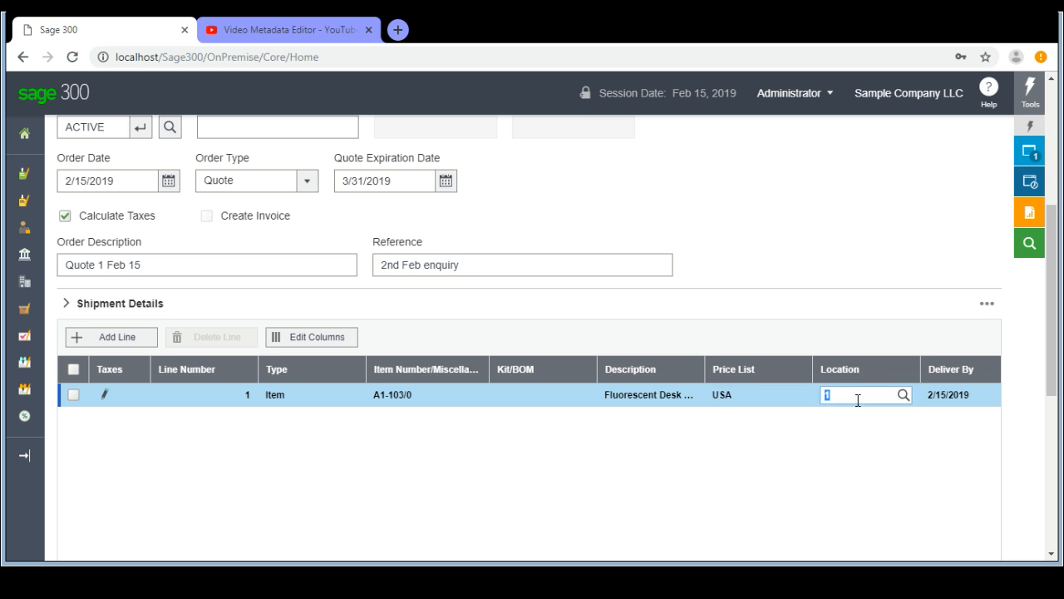
click(903, 397)
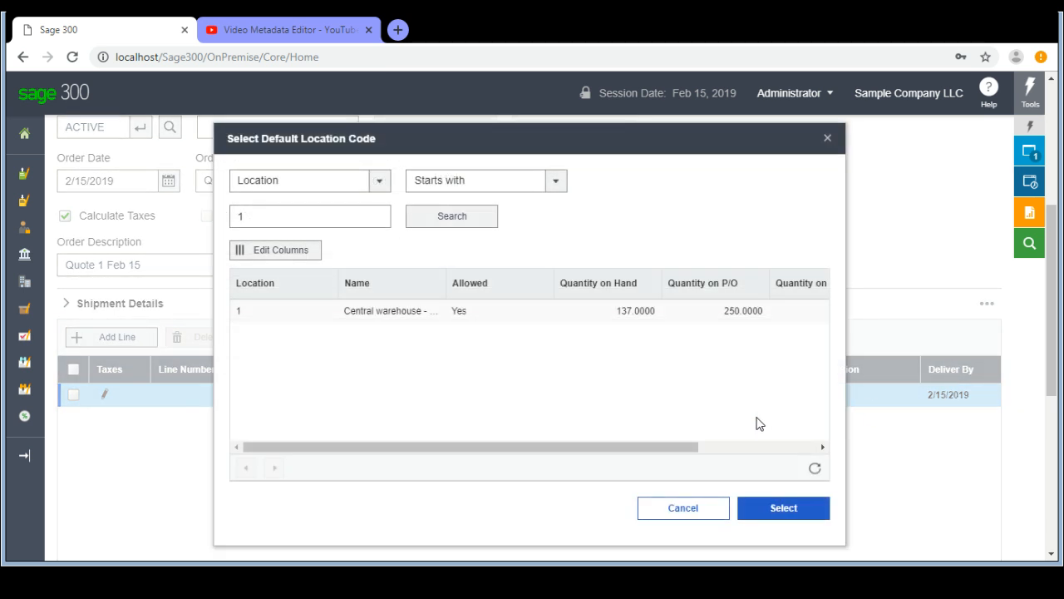
click(382, 184)
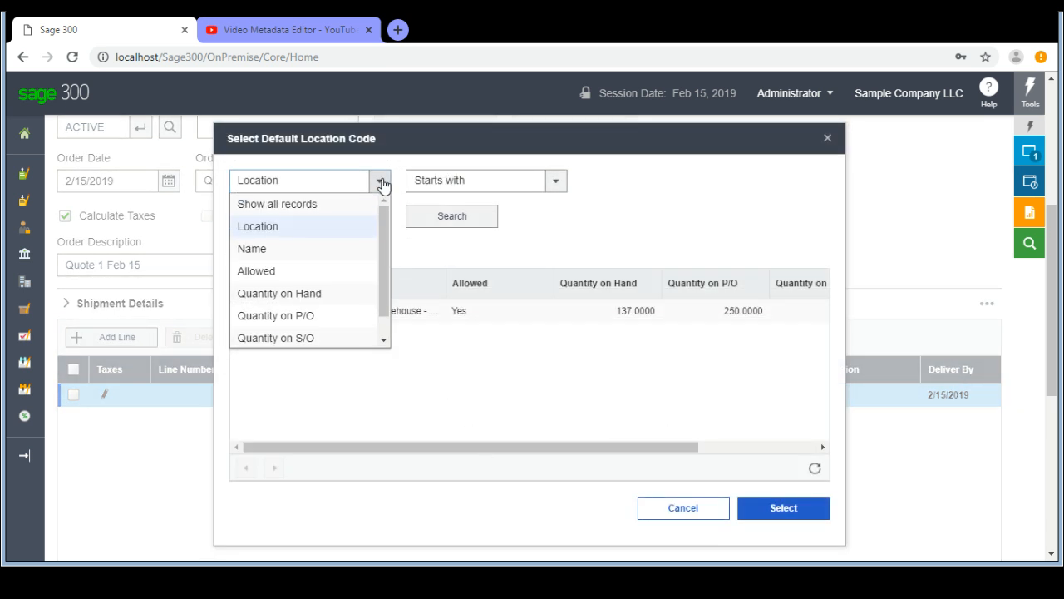
click(345, 198)
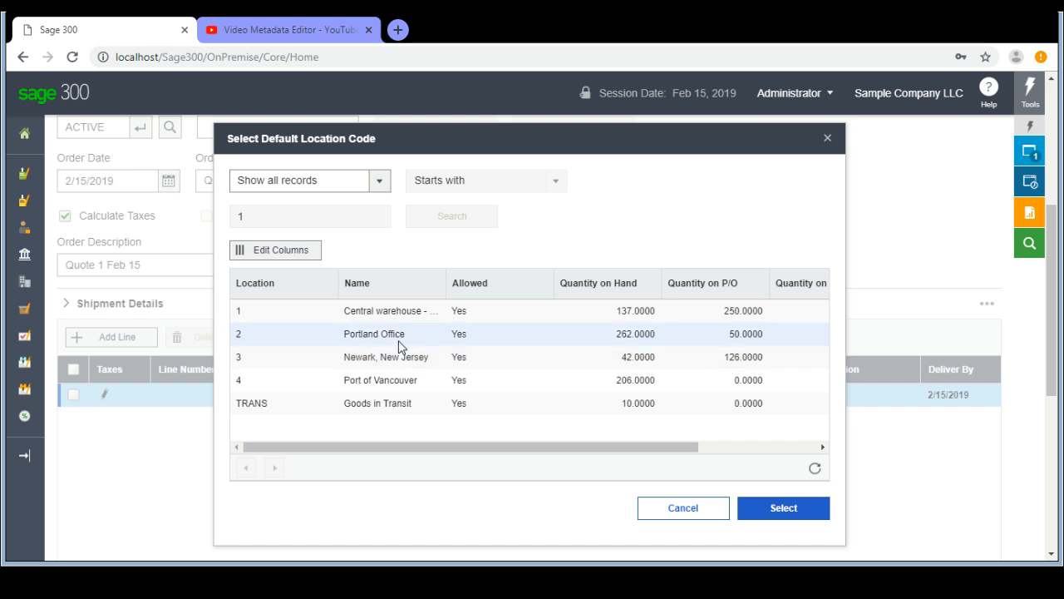
click(403, 380)
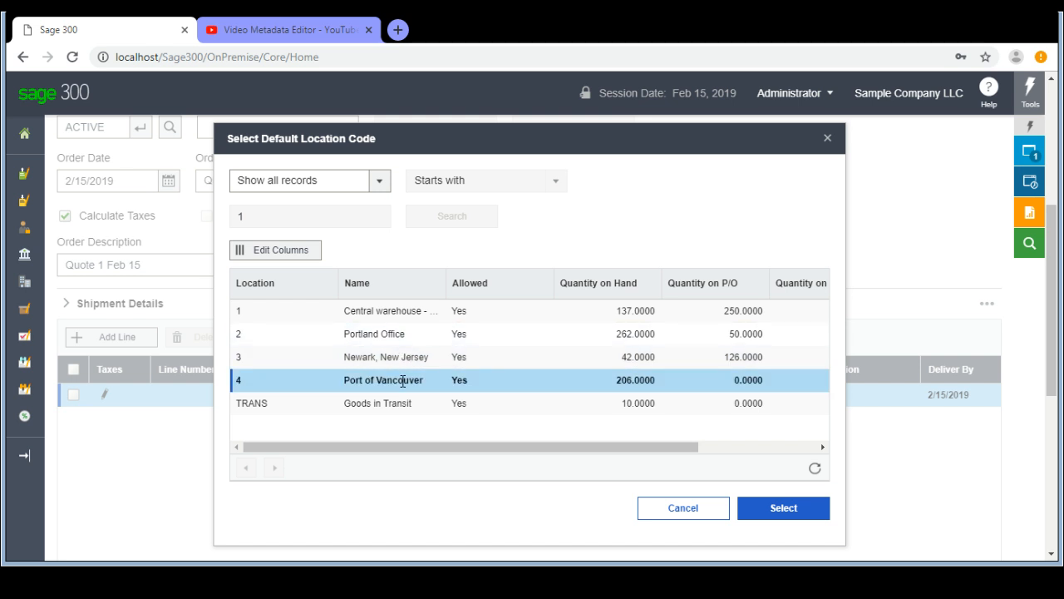
click(765, 510)
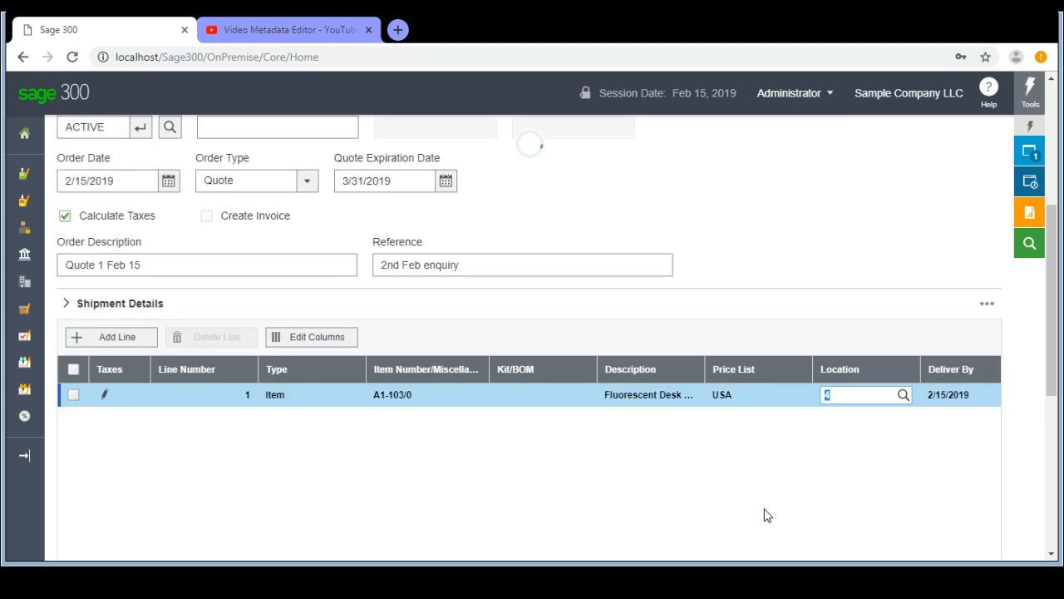
Keep the line's delivery and expected ship dates and set its quantity ordered to 10
key(Tab)
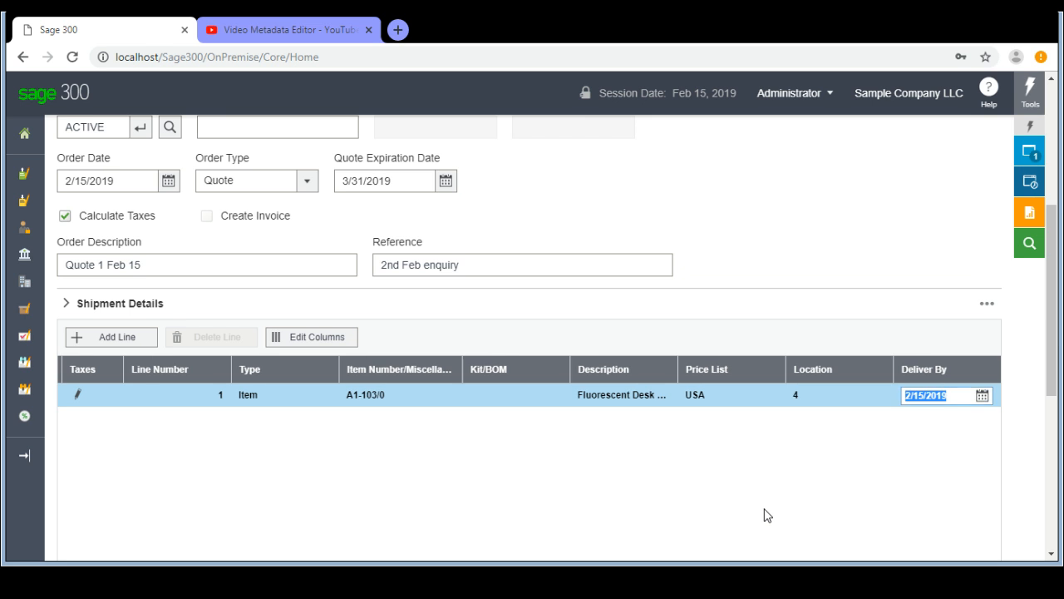
key(Tab)
key(Tab)
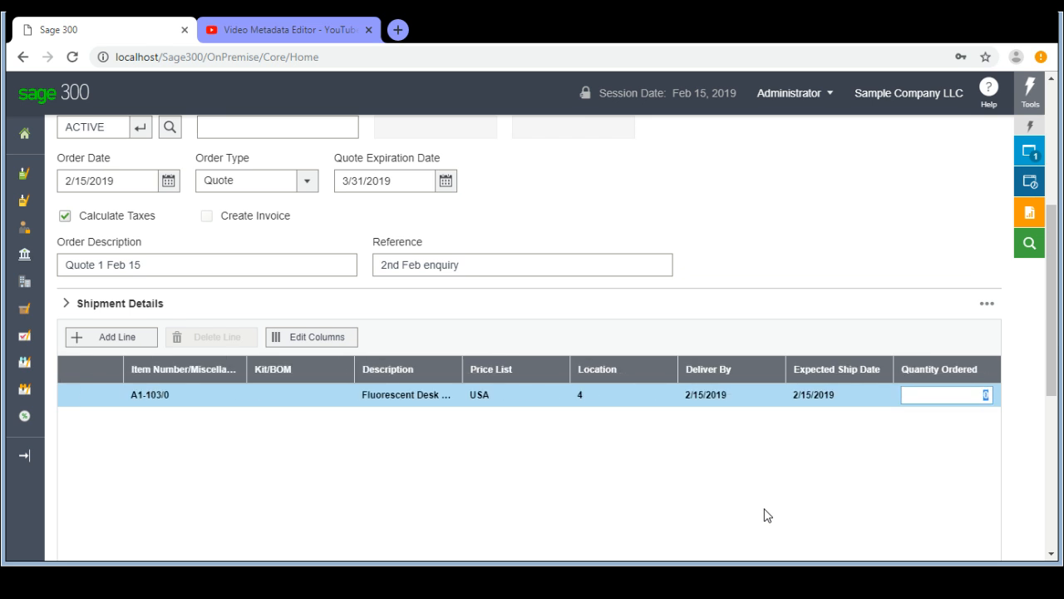
key(Tab)
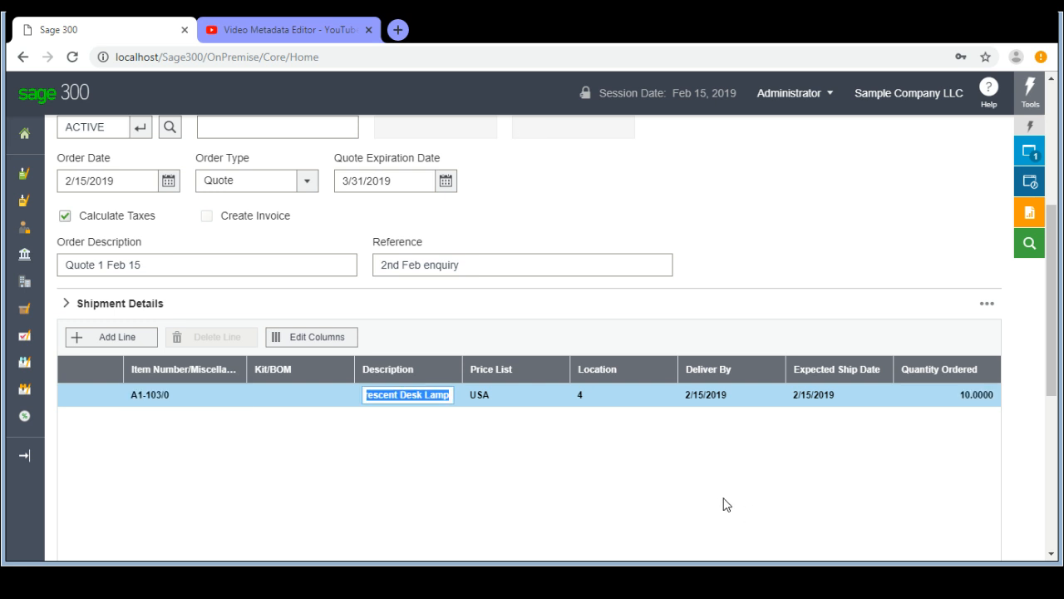
Review the quote's totals and the tax amounts calculated for each tax authority
scroll(723, 488, up, 2)
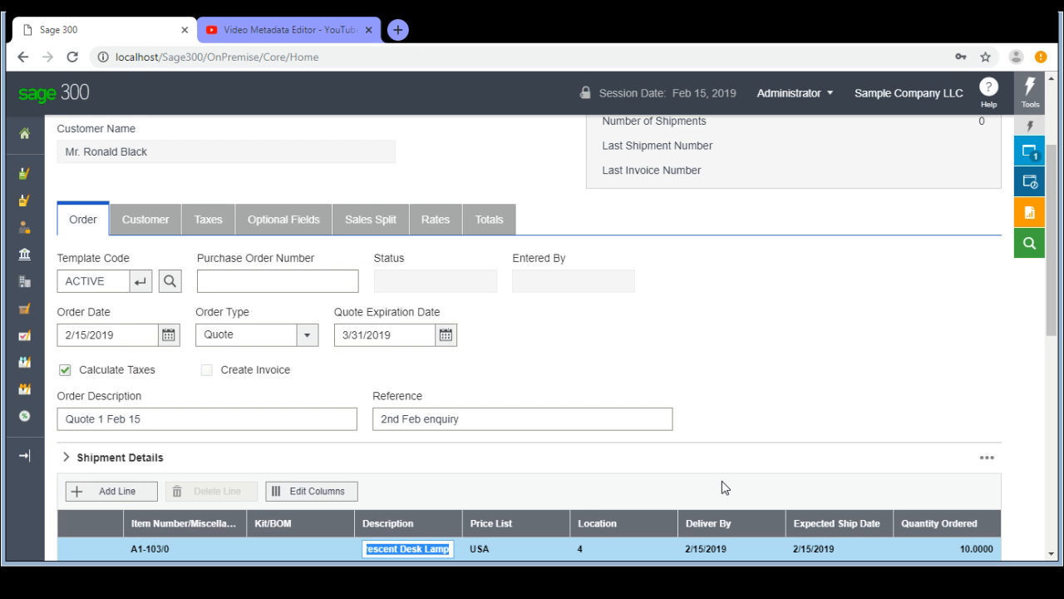
click(507, 222)
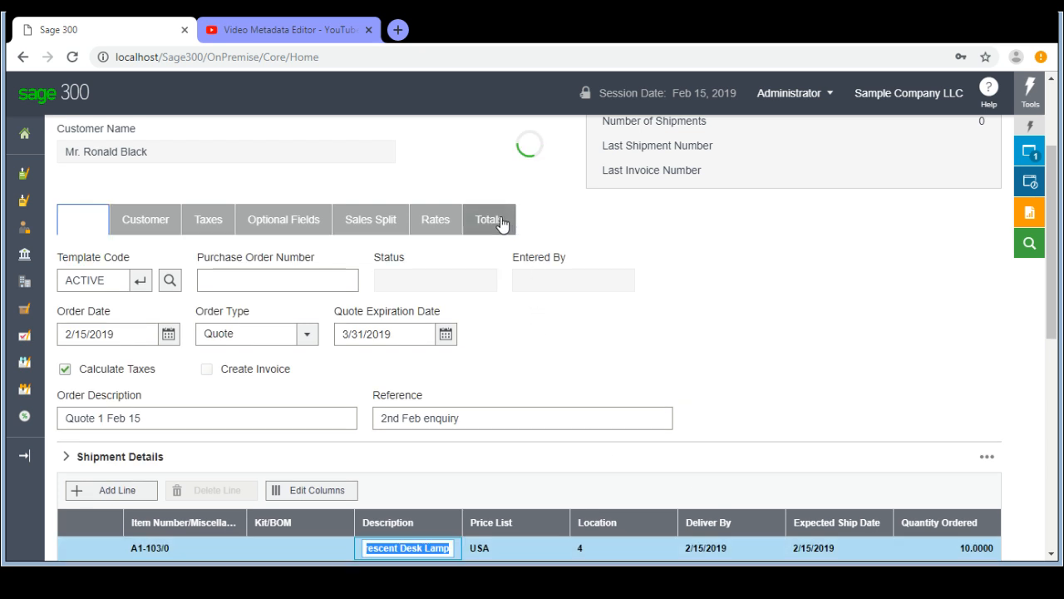
scroll(764, 319, down, 1)
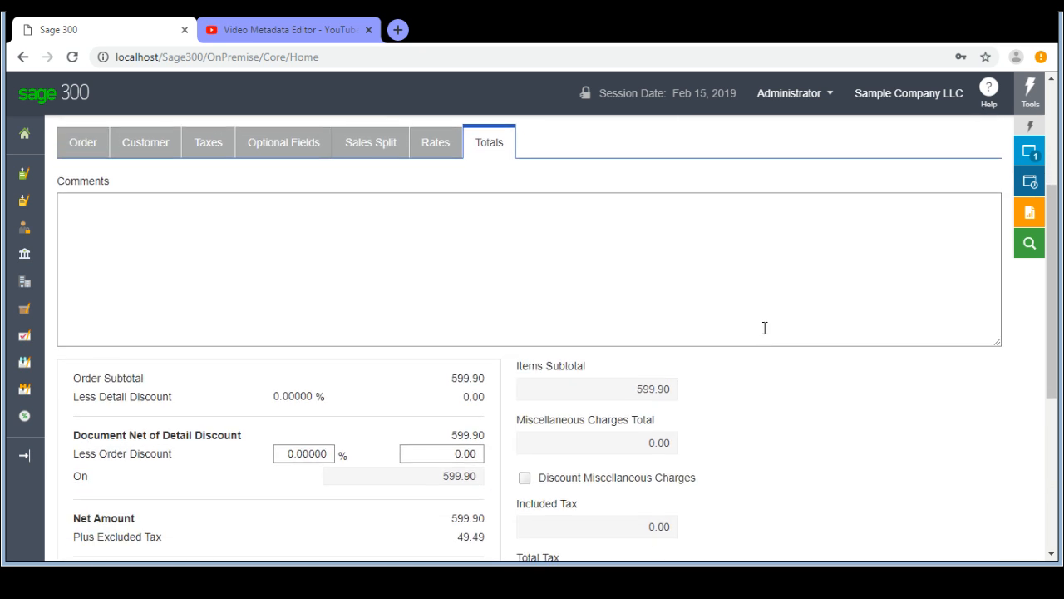
scroll(764, 327, down, 1)
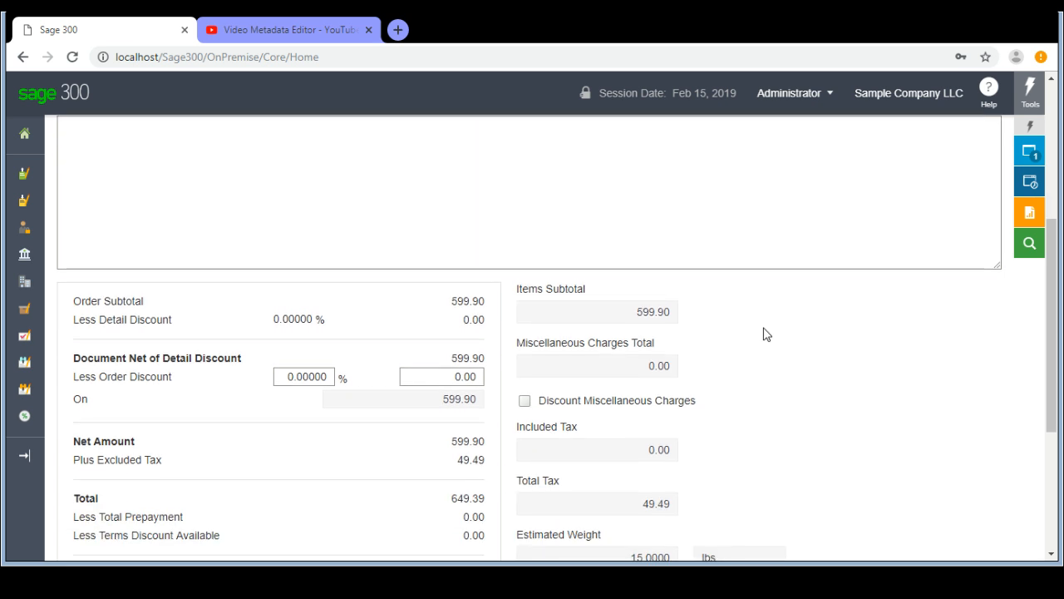
scroll(763, 333, up, 3)
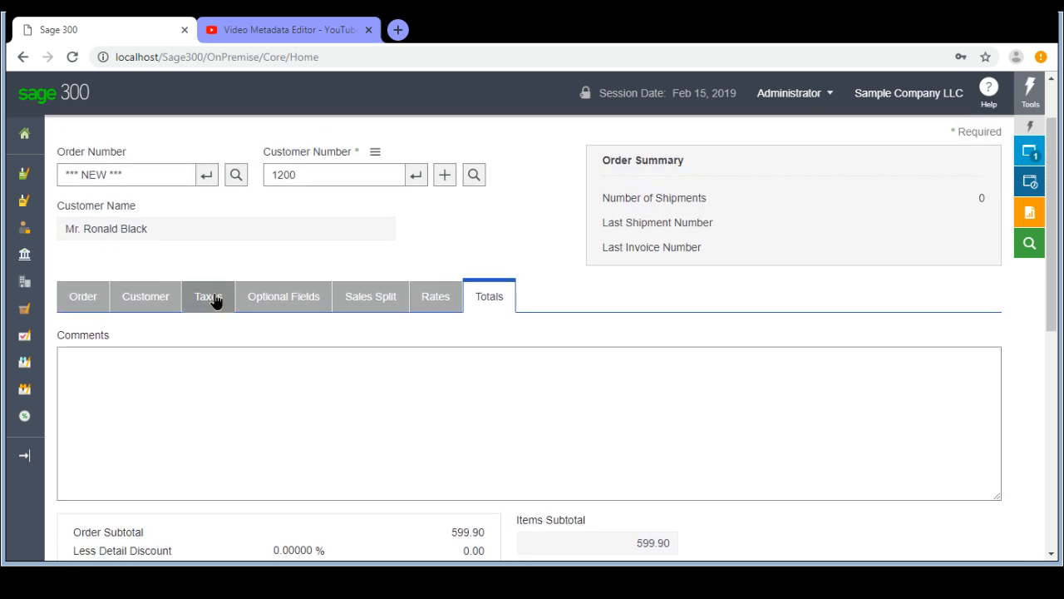
click(214, 301)
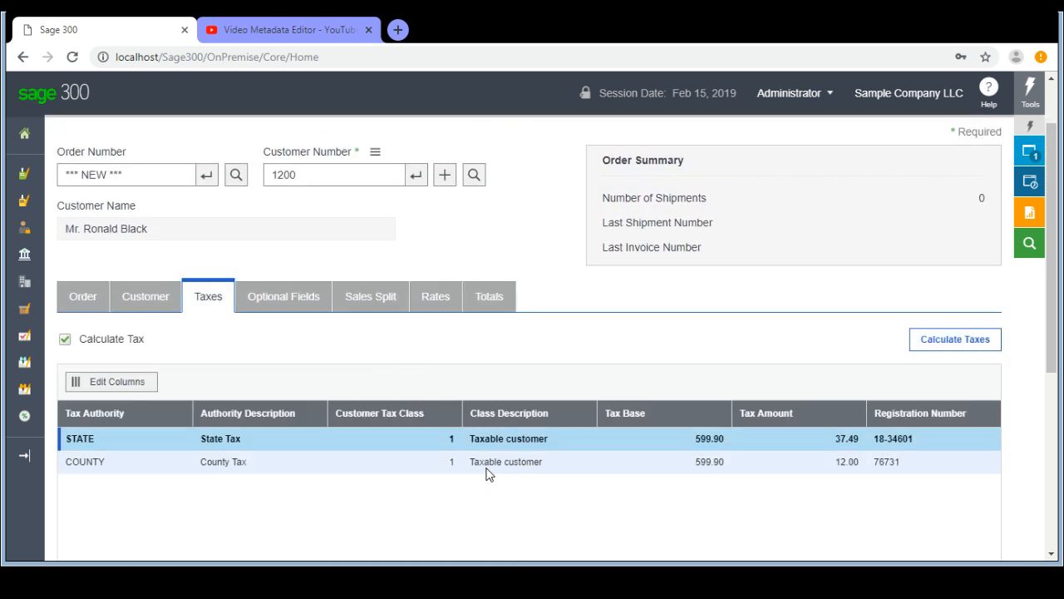
Go back to the quote's totals and post the quote
click(499, 301)
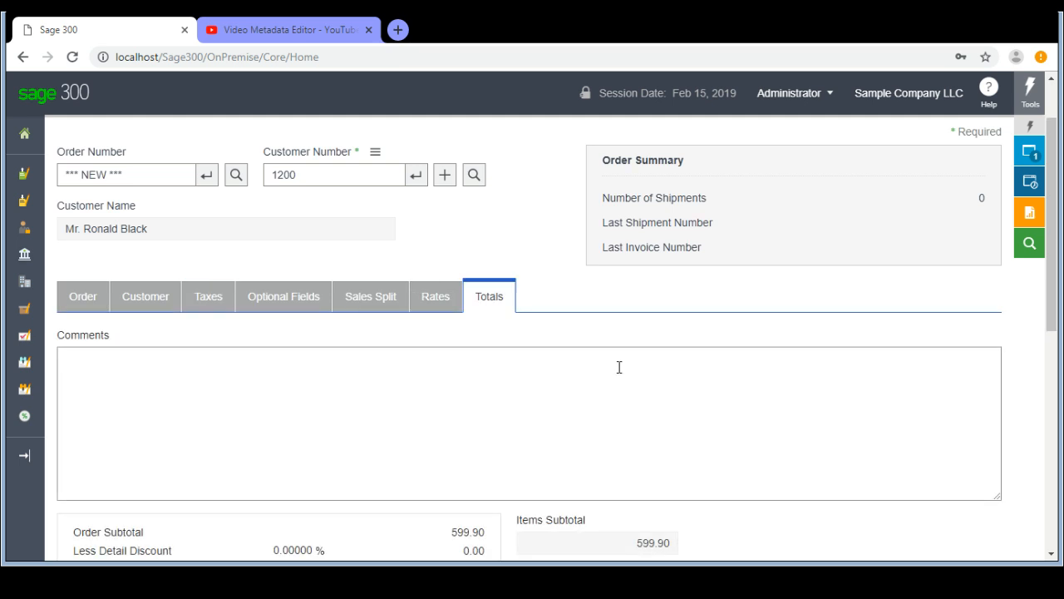
scroll(617, 368, down, 6)
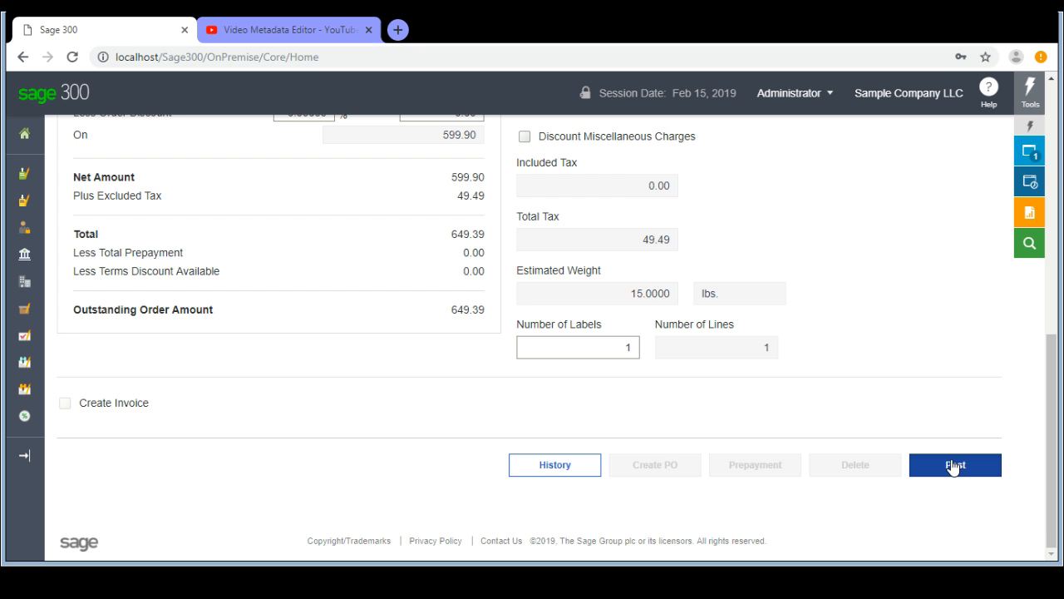
click(954, 465)
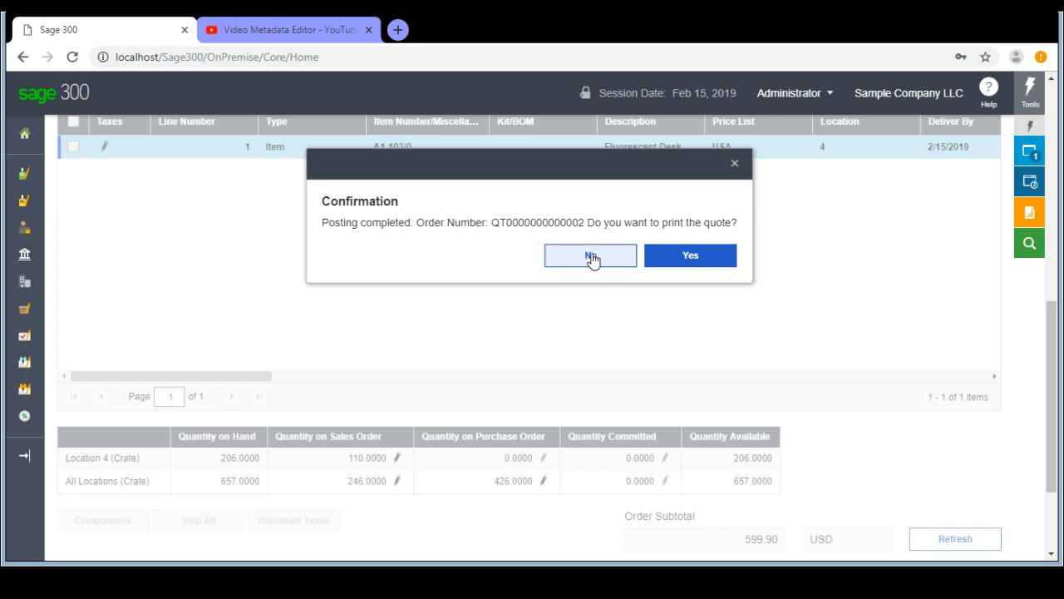
Print the posted quote with the OEQUOT01.RPT form and the Print Destination delivery method, and review the quotation down to its totals
click(691, 258)
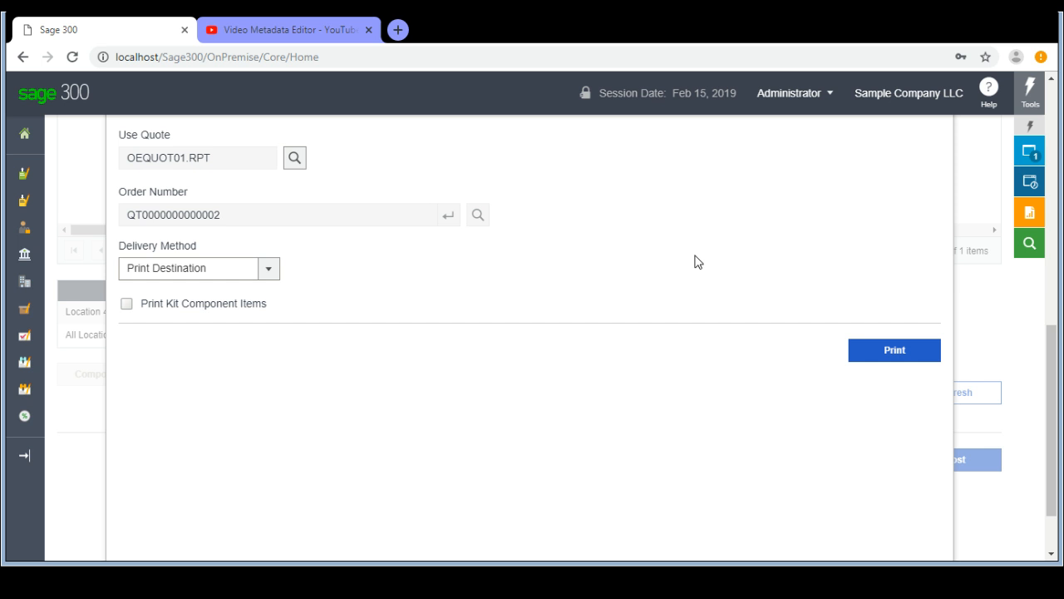
click(895, 350)
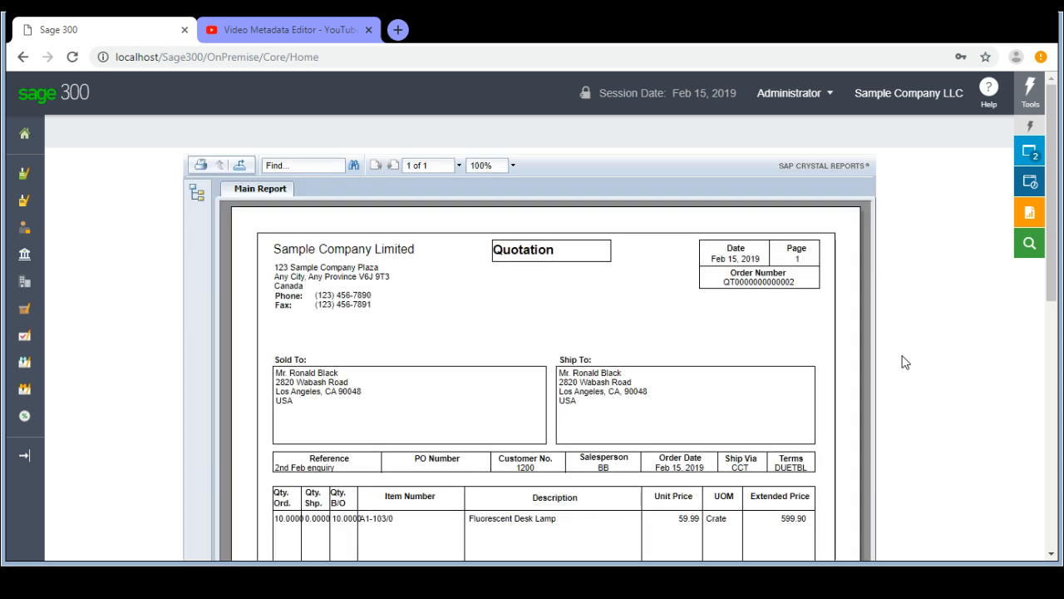
scroll(670, 411, down, 2)
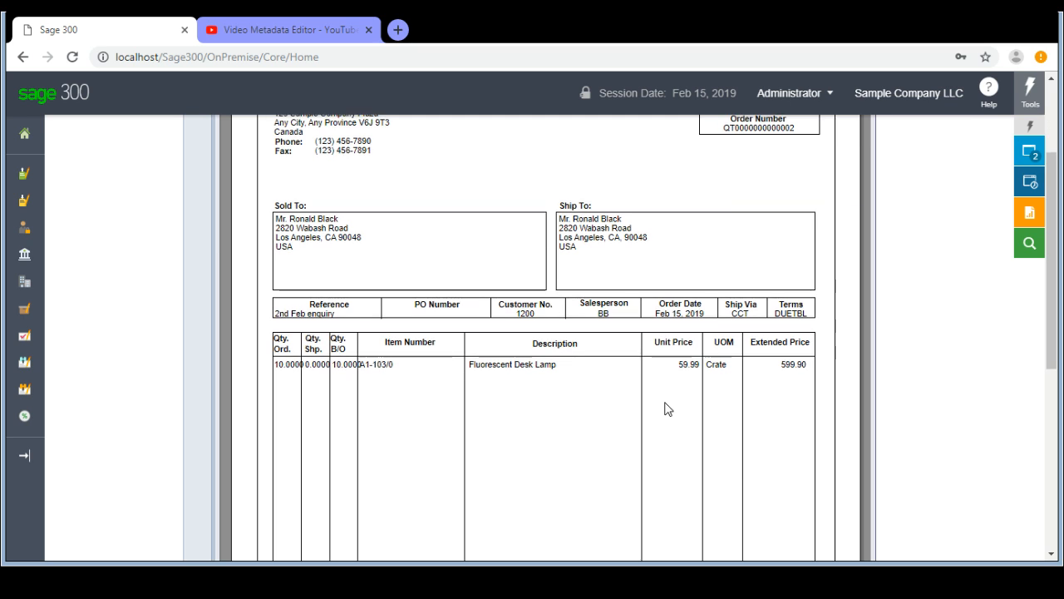
scroll(666, 408, down, 4)
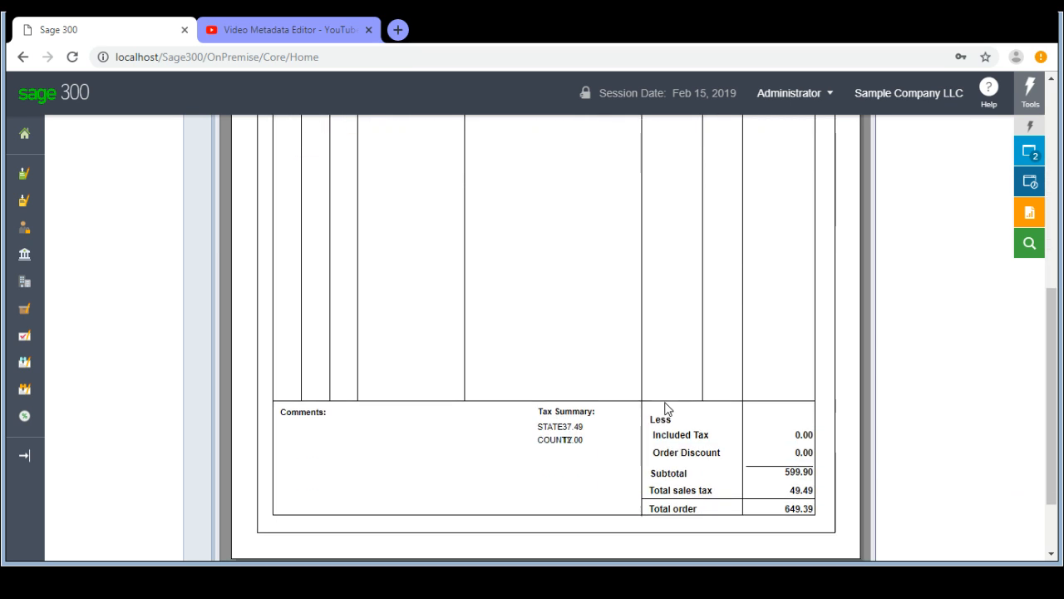
scroll(665, 409, up, 4)
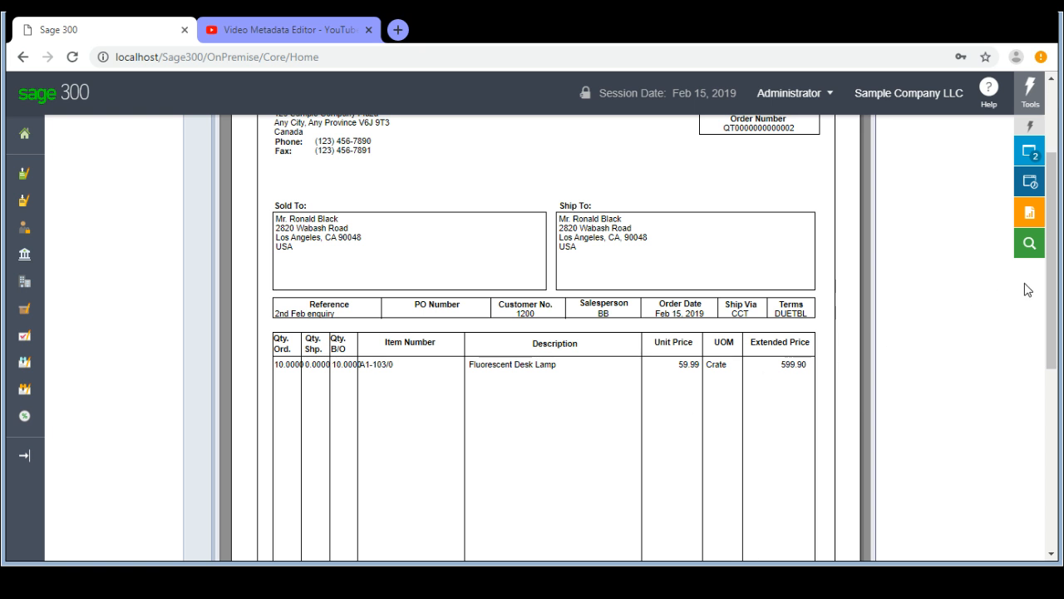
Return from the printed quote to the O/E Order Entry window and sign out of the Administrator account
mouse_move(1026, 161)
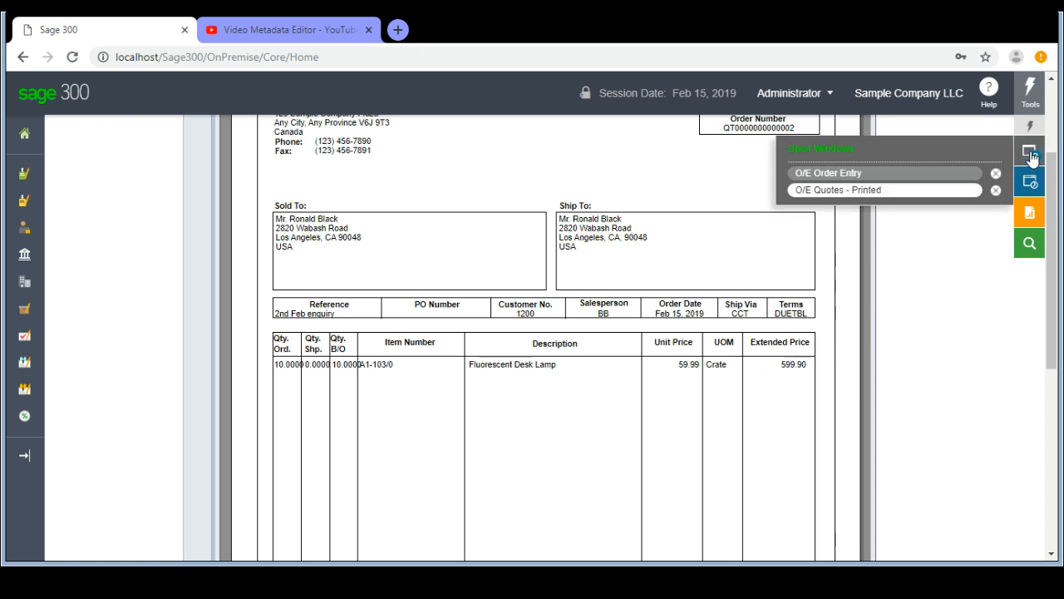
click(916, 175)
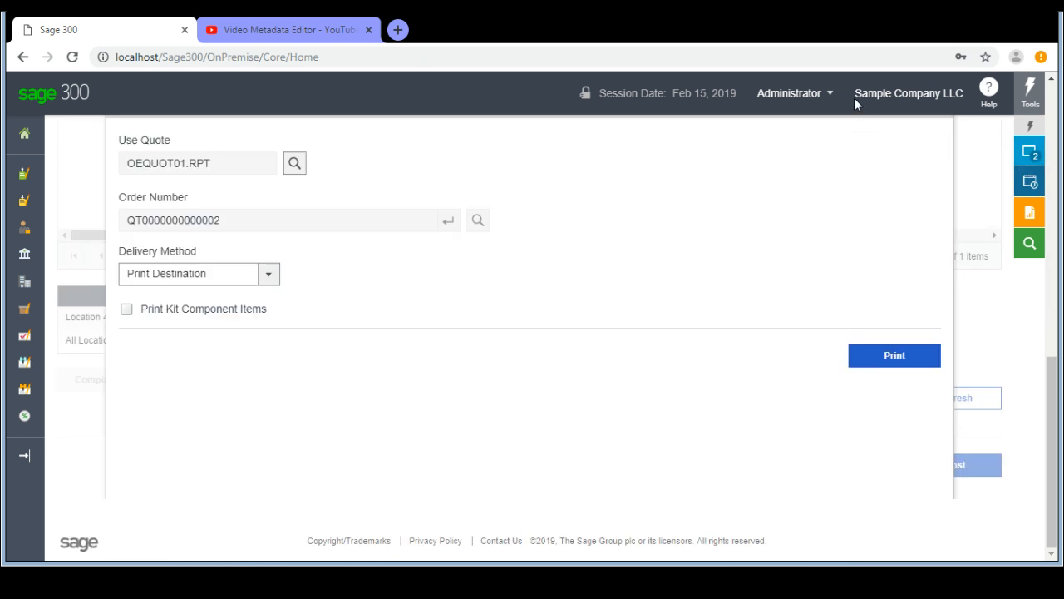
click(791, 96)
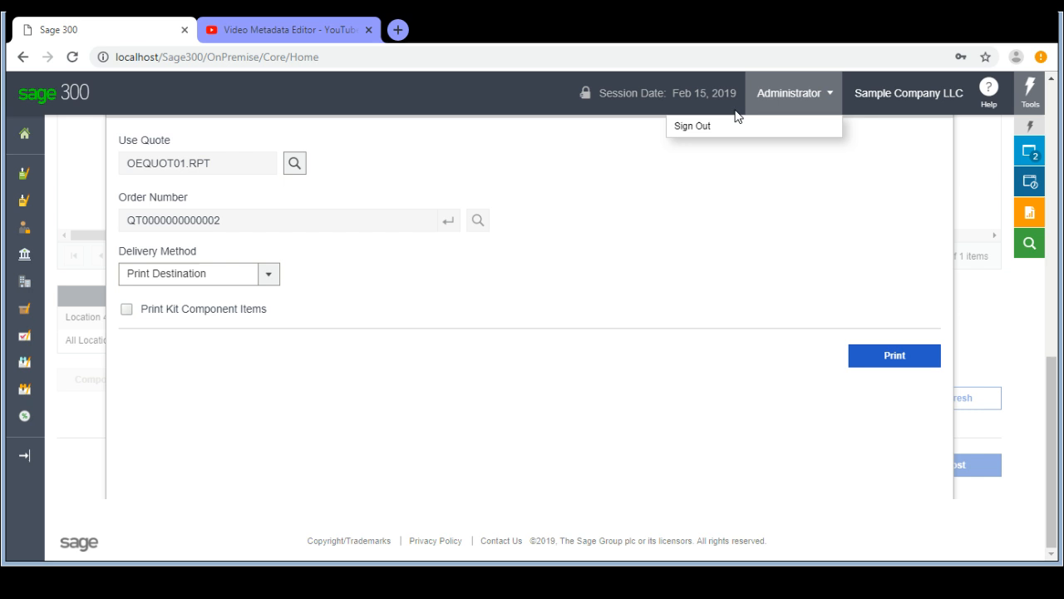
click(692, 129)
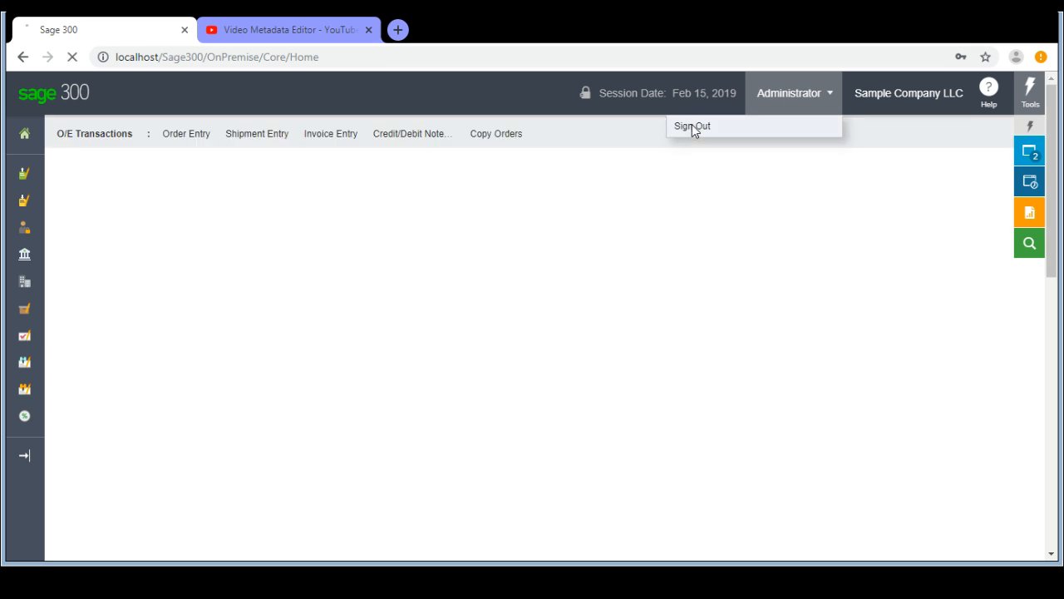